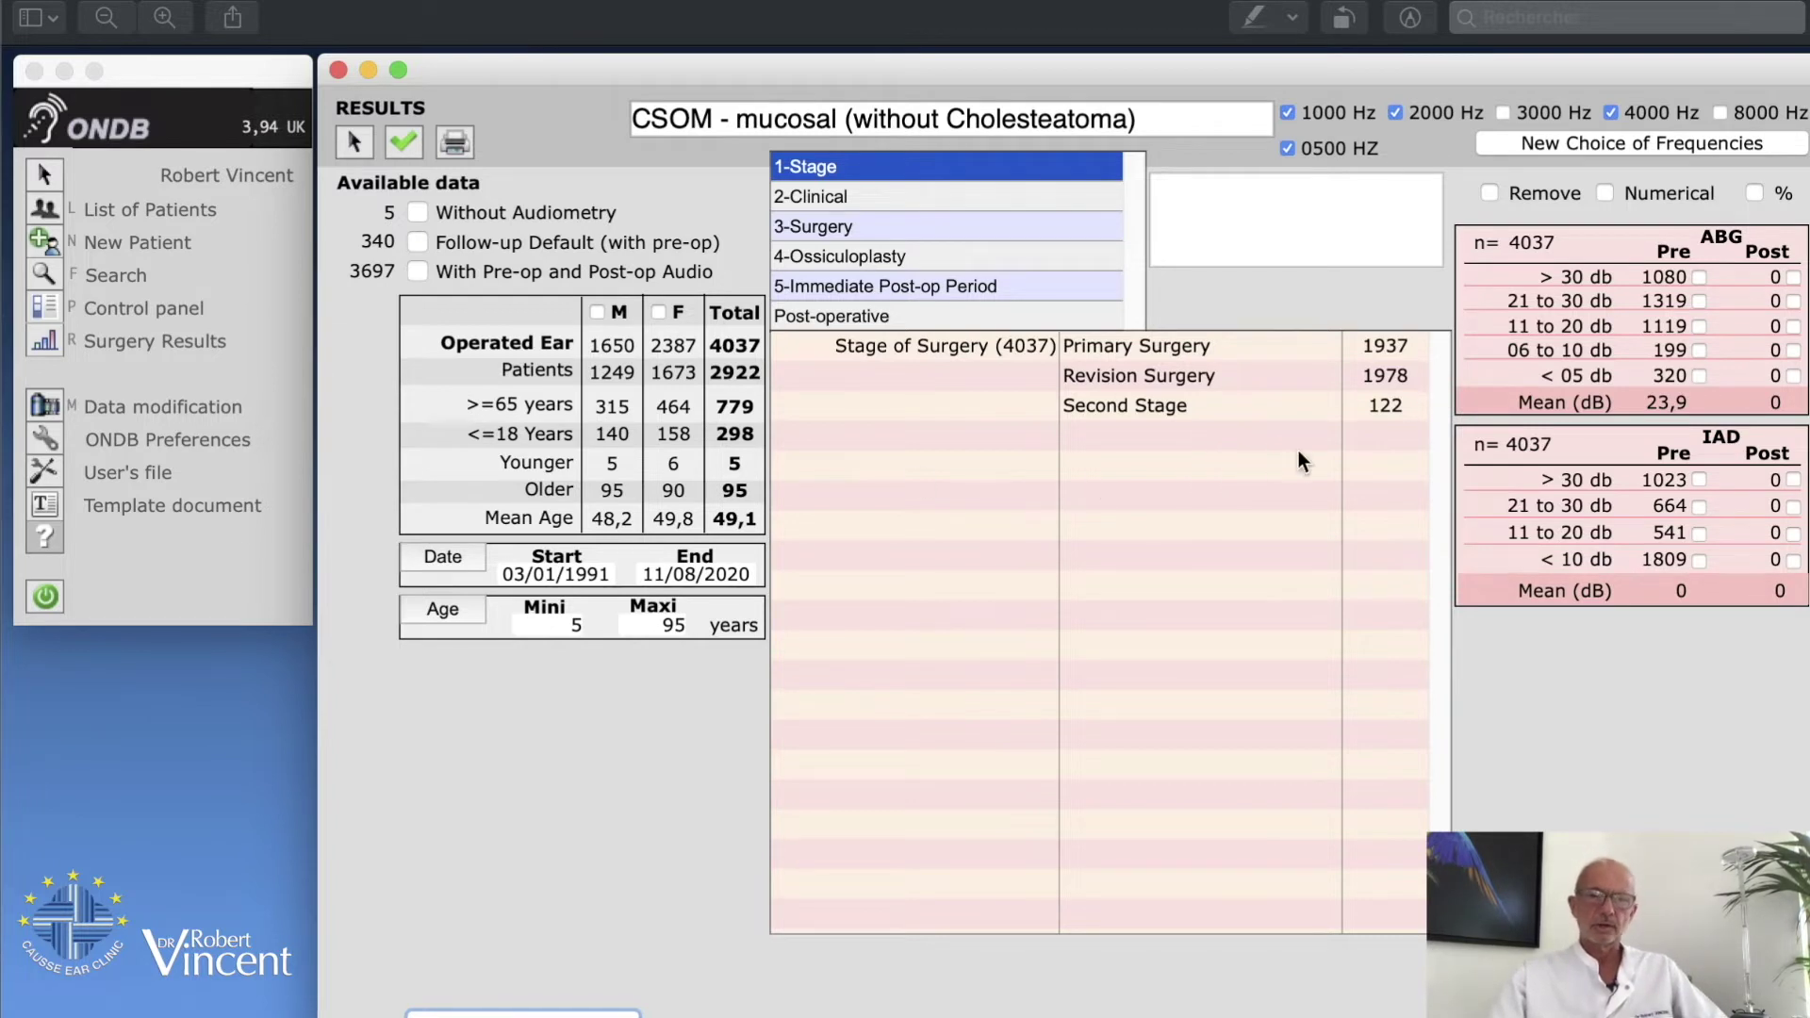
Restrict the cases to Austin-Kartush group A (Malleus and Stapes present) with Ossiculoplasty as the ossicular chain surgical technique.
{"action": "left_click", "coordinate": [875, 252]}
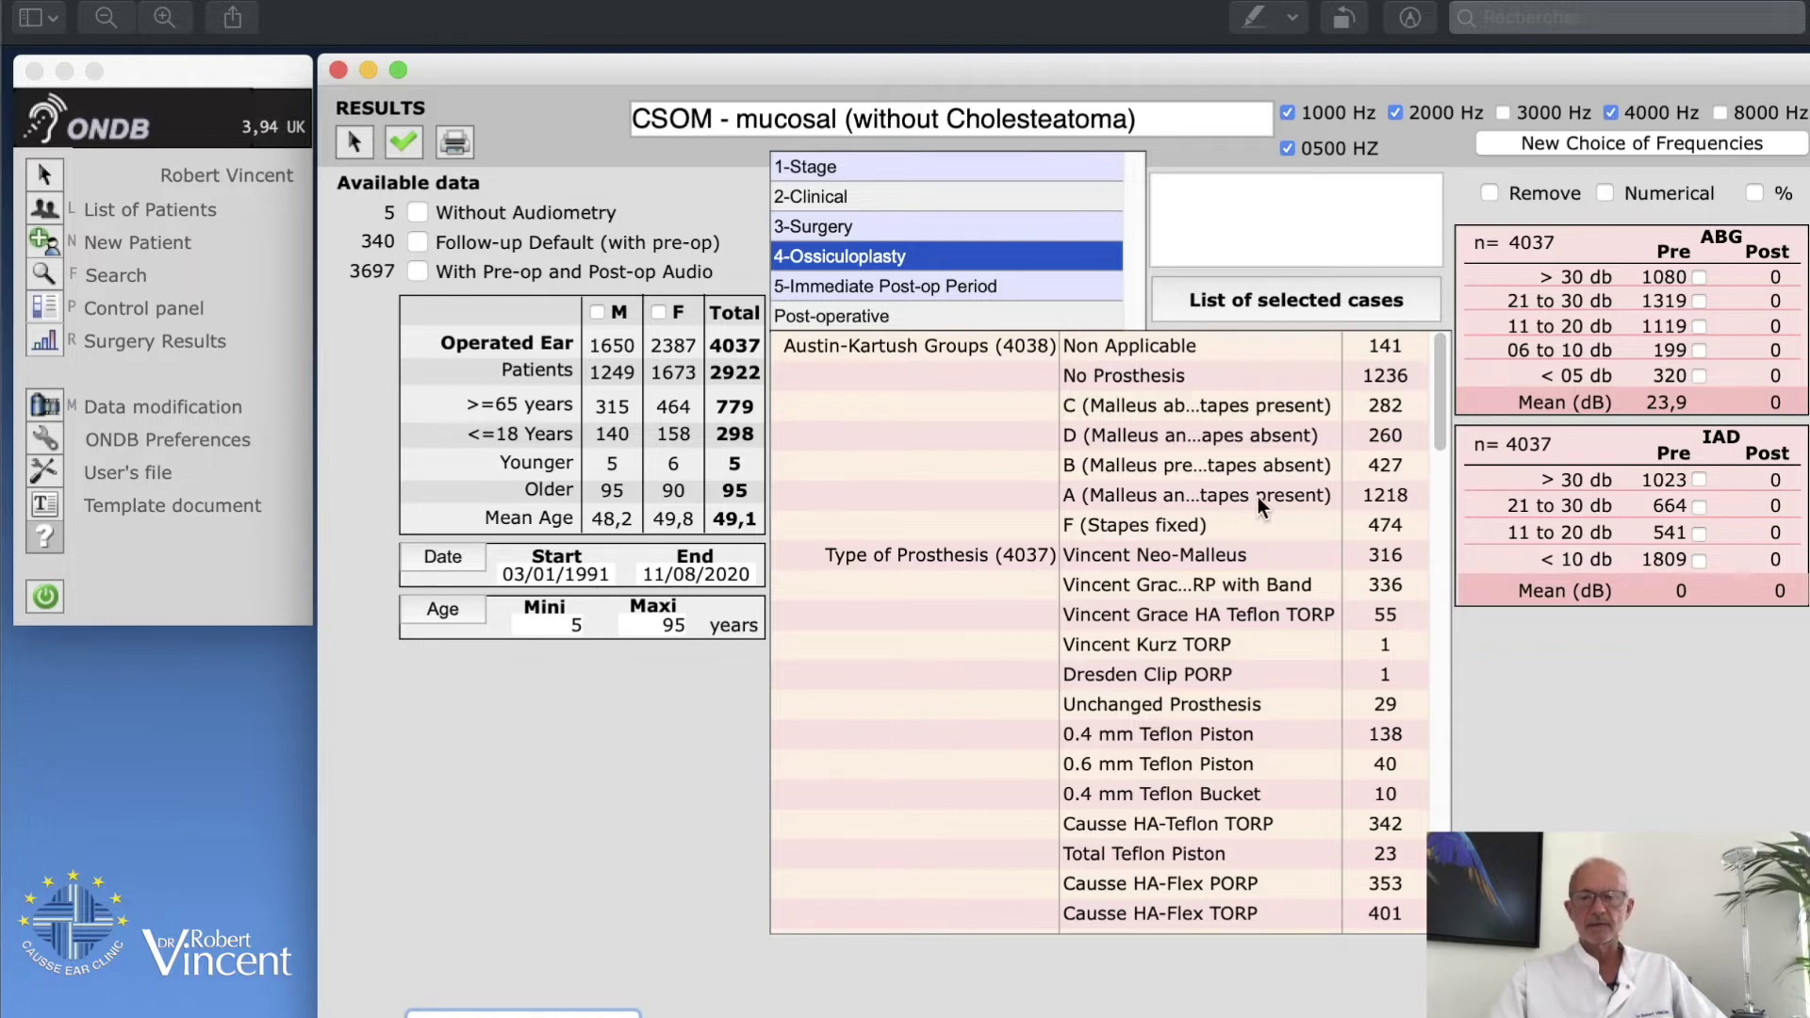
{"action": "left_click", "coordinate": [1197, 494]}
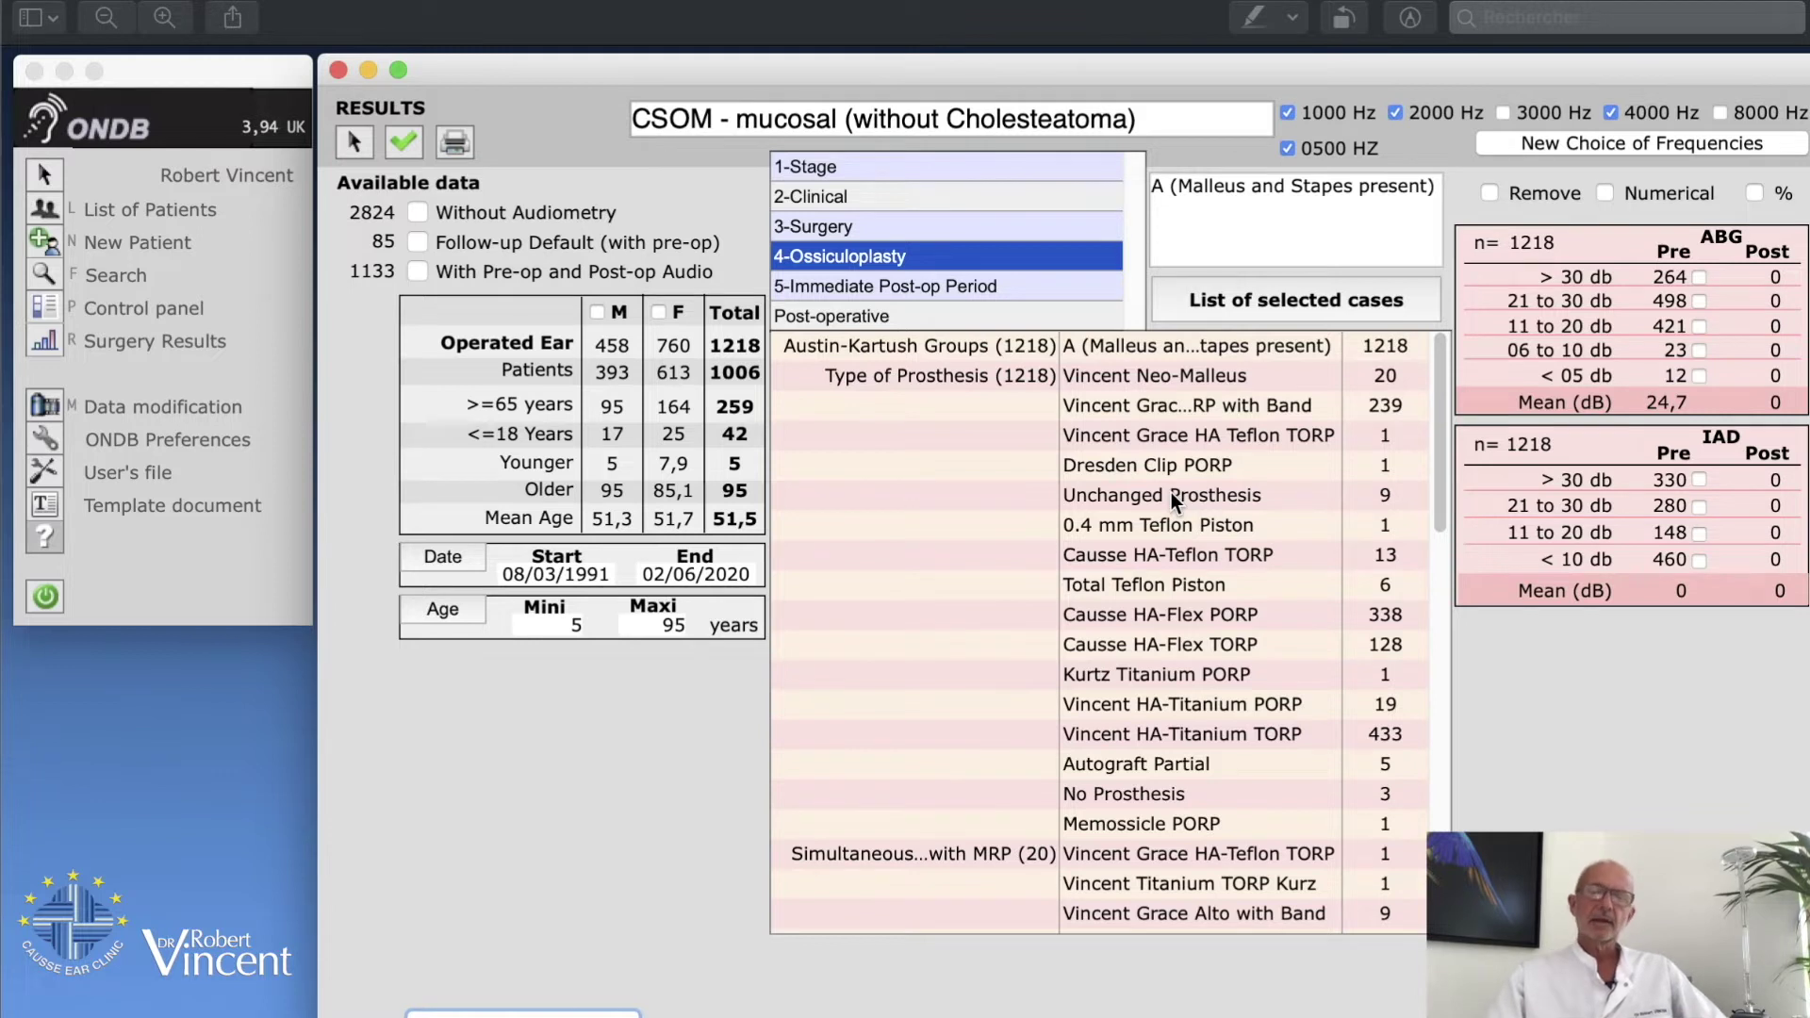
{"action": "left_click", "coordinate": [841, 225]}
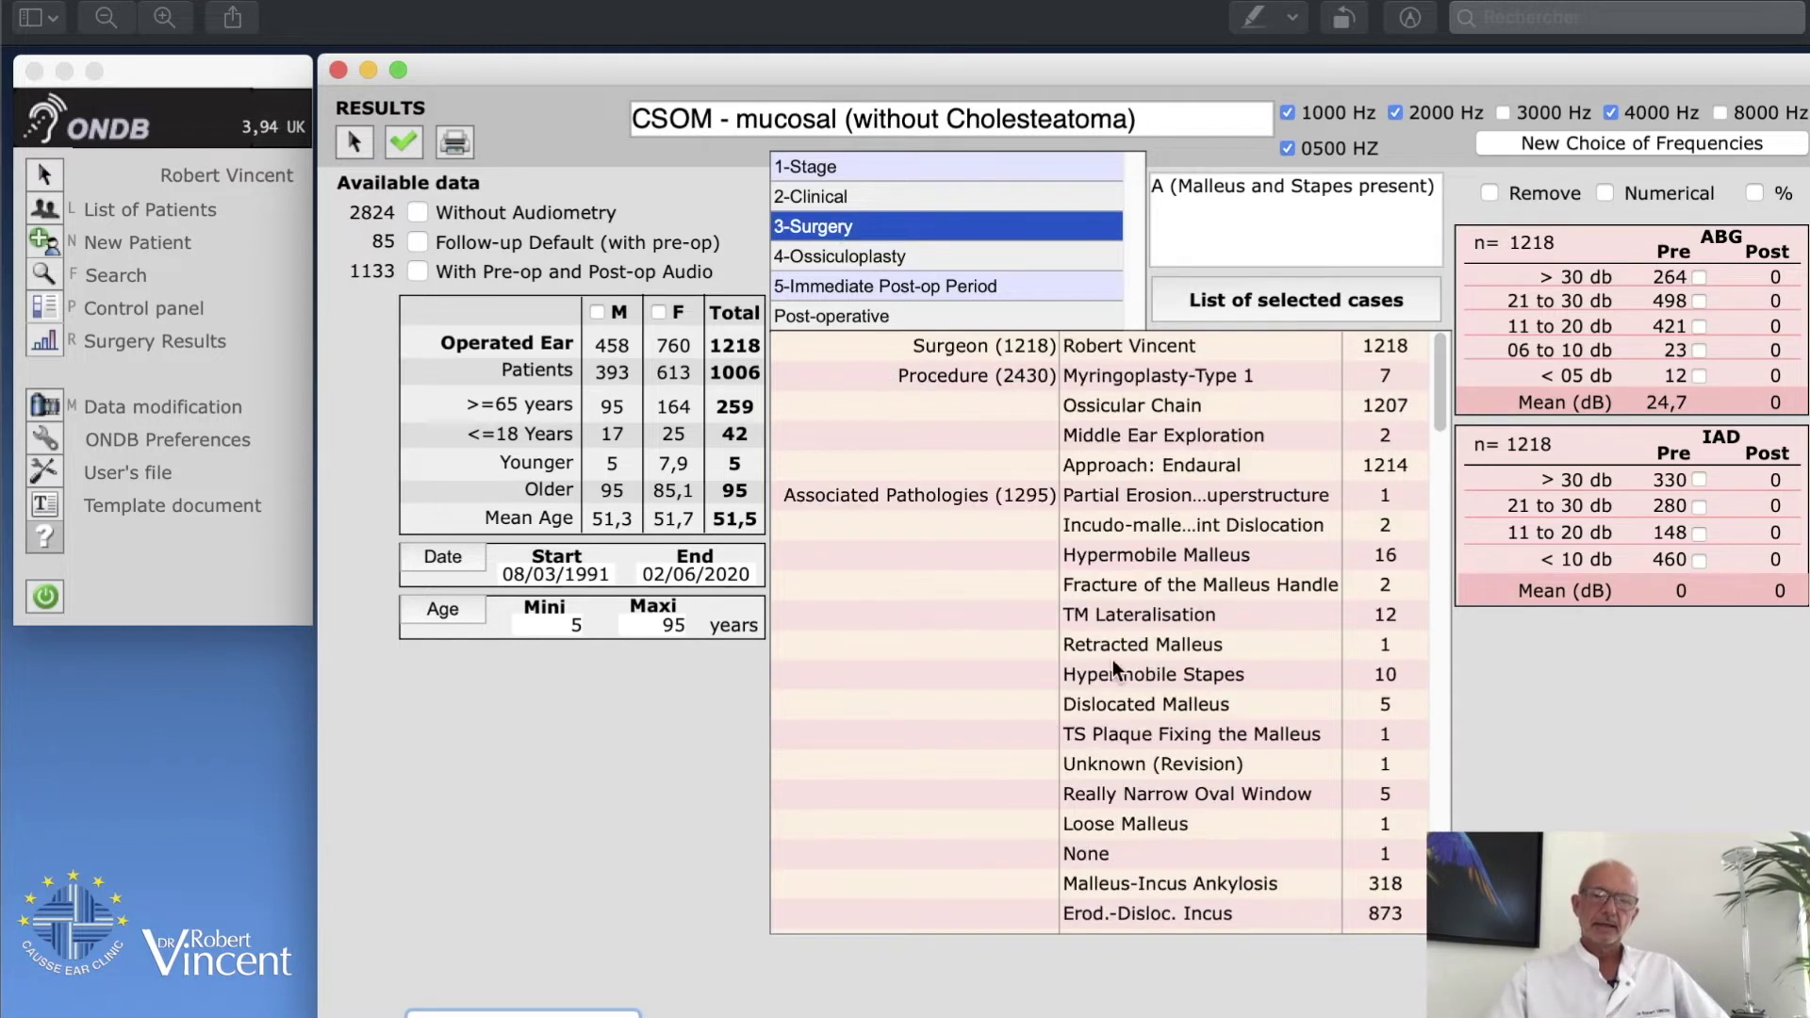
{"action": "scroll", "coordinate": [1192, 705], "scroll_direction": "down", "scroll_amount": 6}
{"action": "scroll", "coordinate": [1192, 705], "scroll_direction": "down", "scroll_amount": 6}
{"action": "scroll", "coordinate": [1192, 705], "scroll_direction": "down", "scroll_amount": 2}
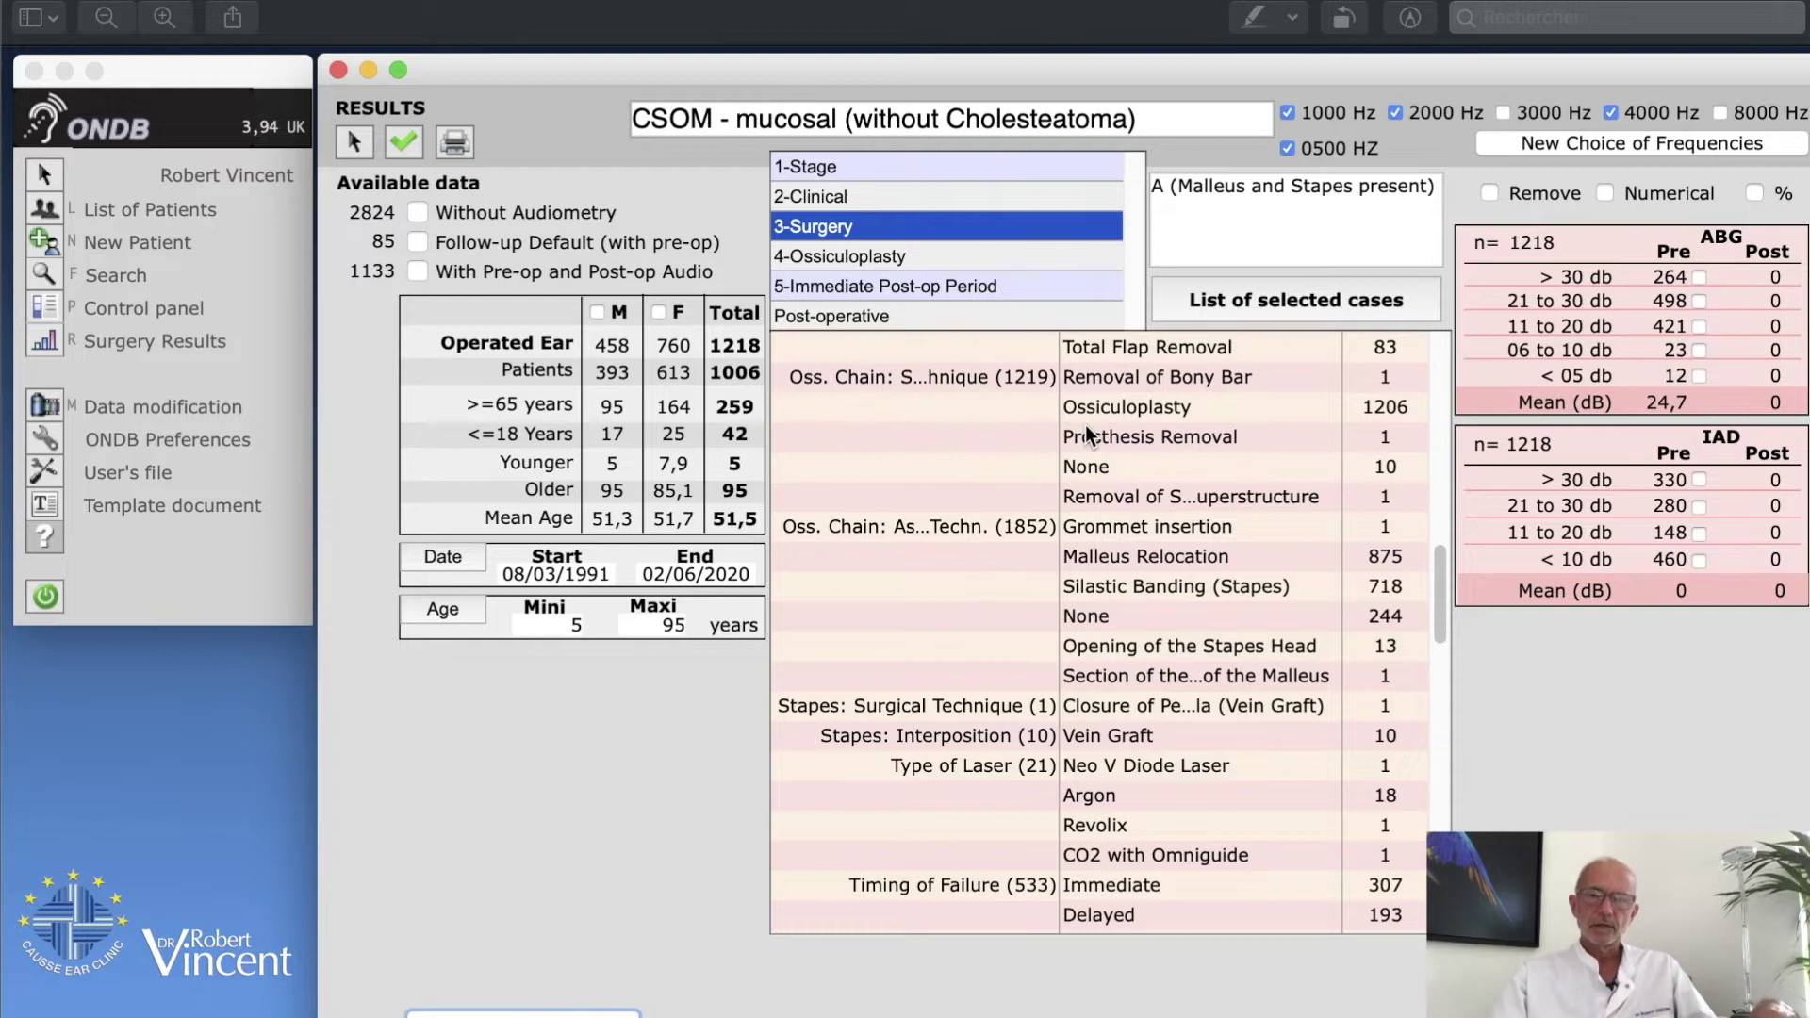
{"action": "left_click", "coordinate": [1130, 407]}
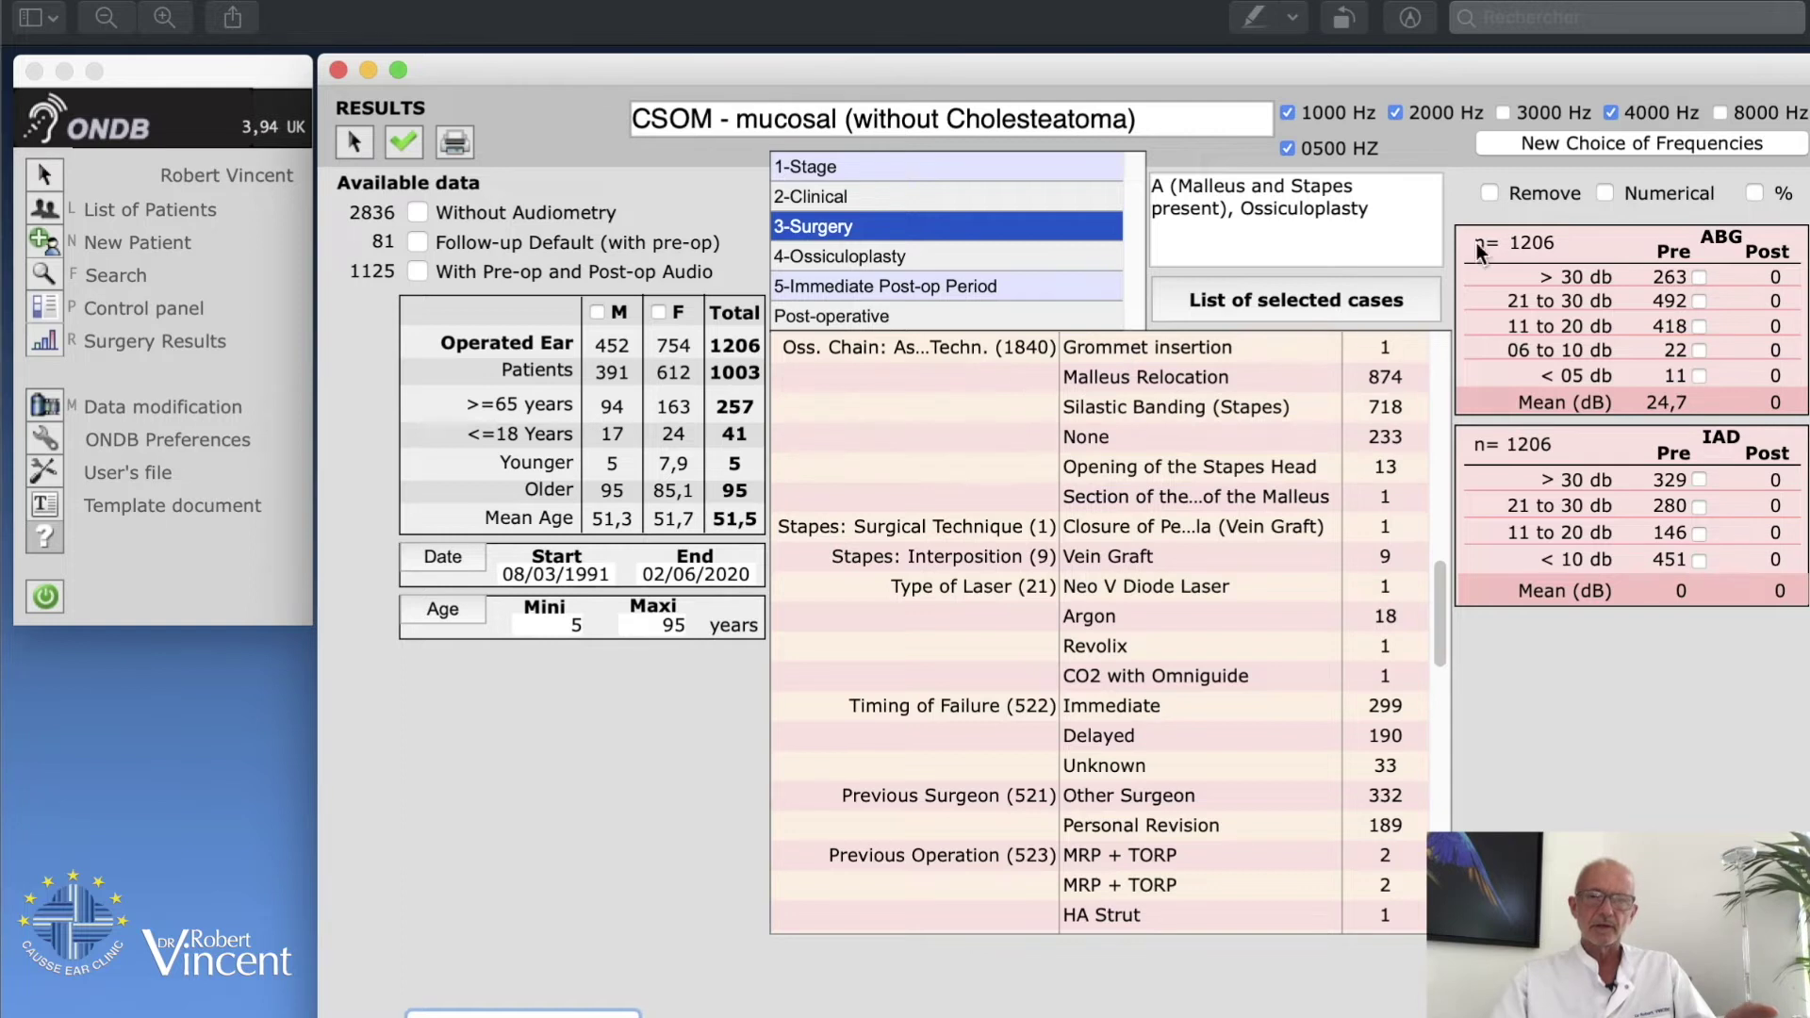
Remove cases whose associated ossicular chain technique is Grommet insertion, None, the section of the malleus, or Opening of the Stapes Head.
{"action": "left_click", "coordinate": [1490, 193]}
{"action": "left_click", "coordinate": [1169, 347]}
{"action": "left_click", "coordinate": [1489, 193]}
{"action": "left_click", "coordinate": [1489, 192]}
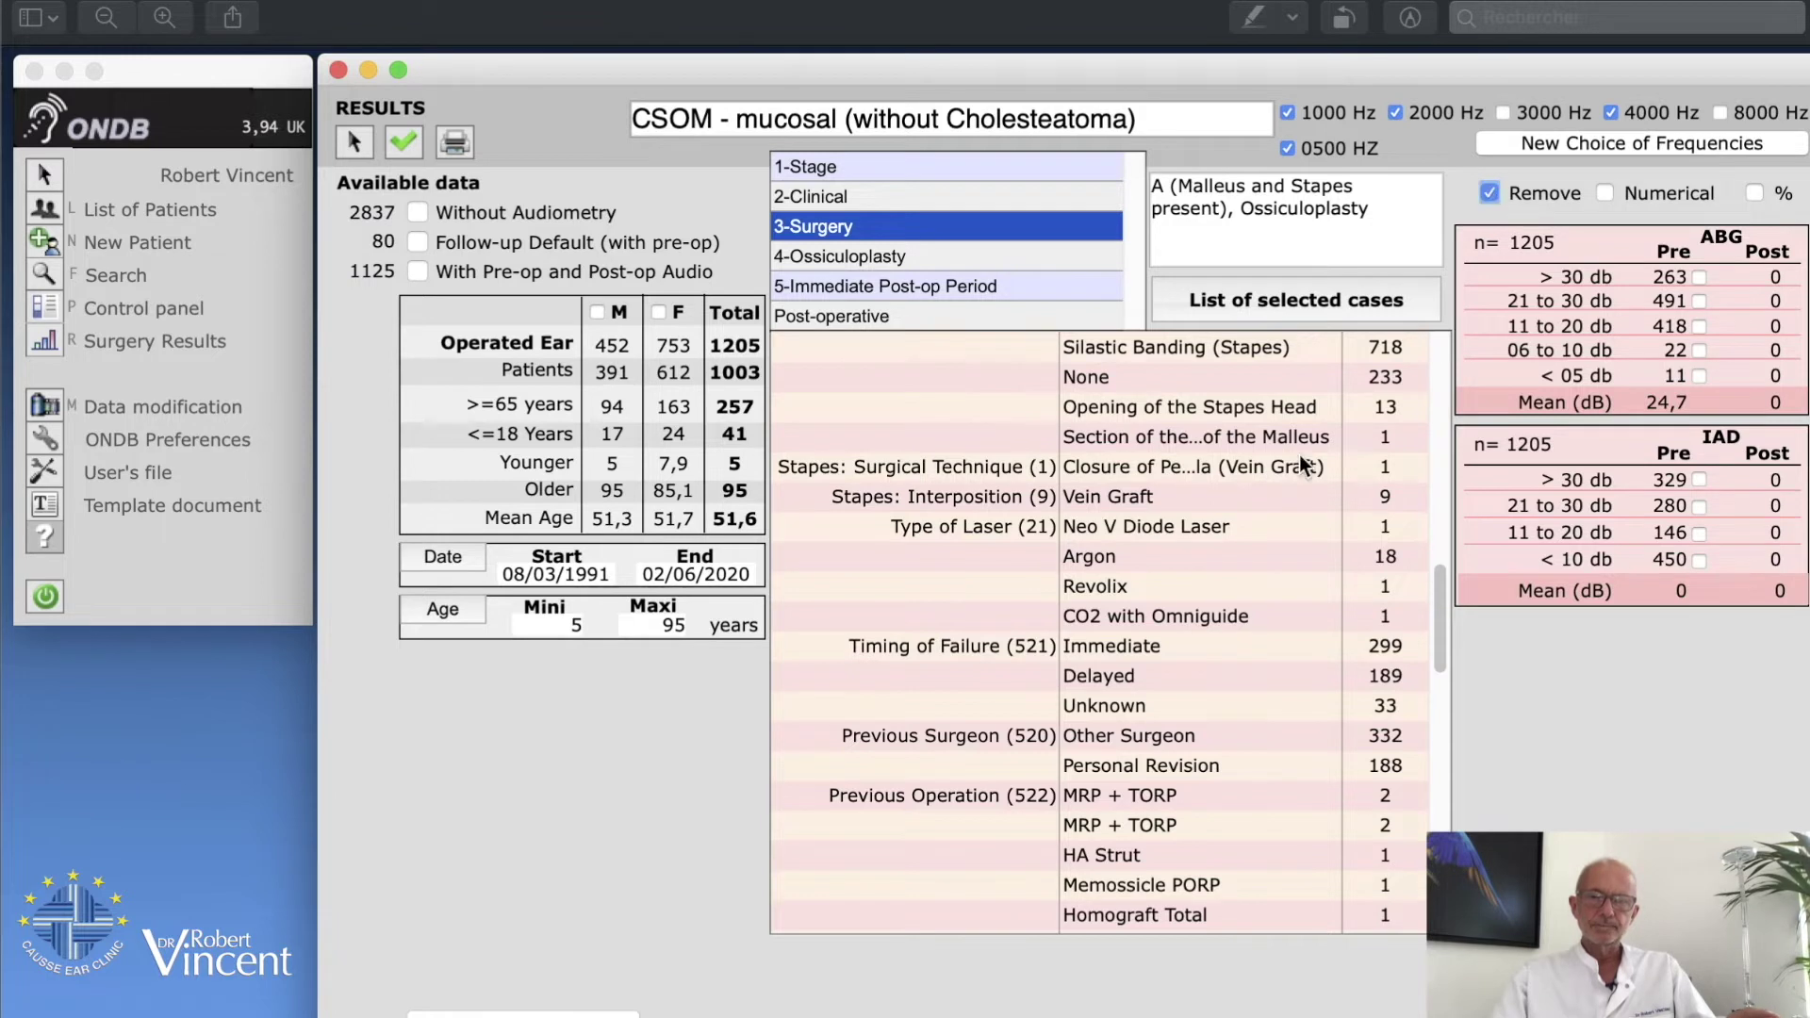
{"action": "scroll", "coordinate": [1300, 454], "scroll_direction": "up", "scroll_amount": 6}
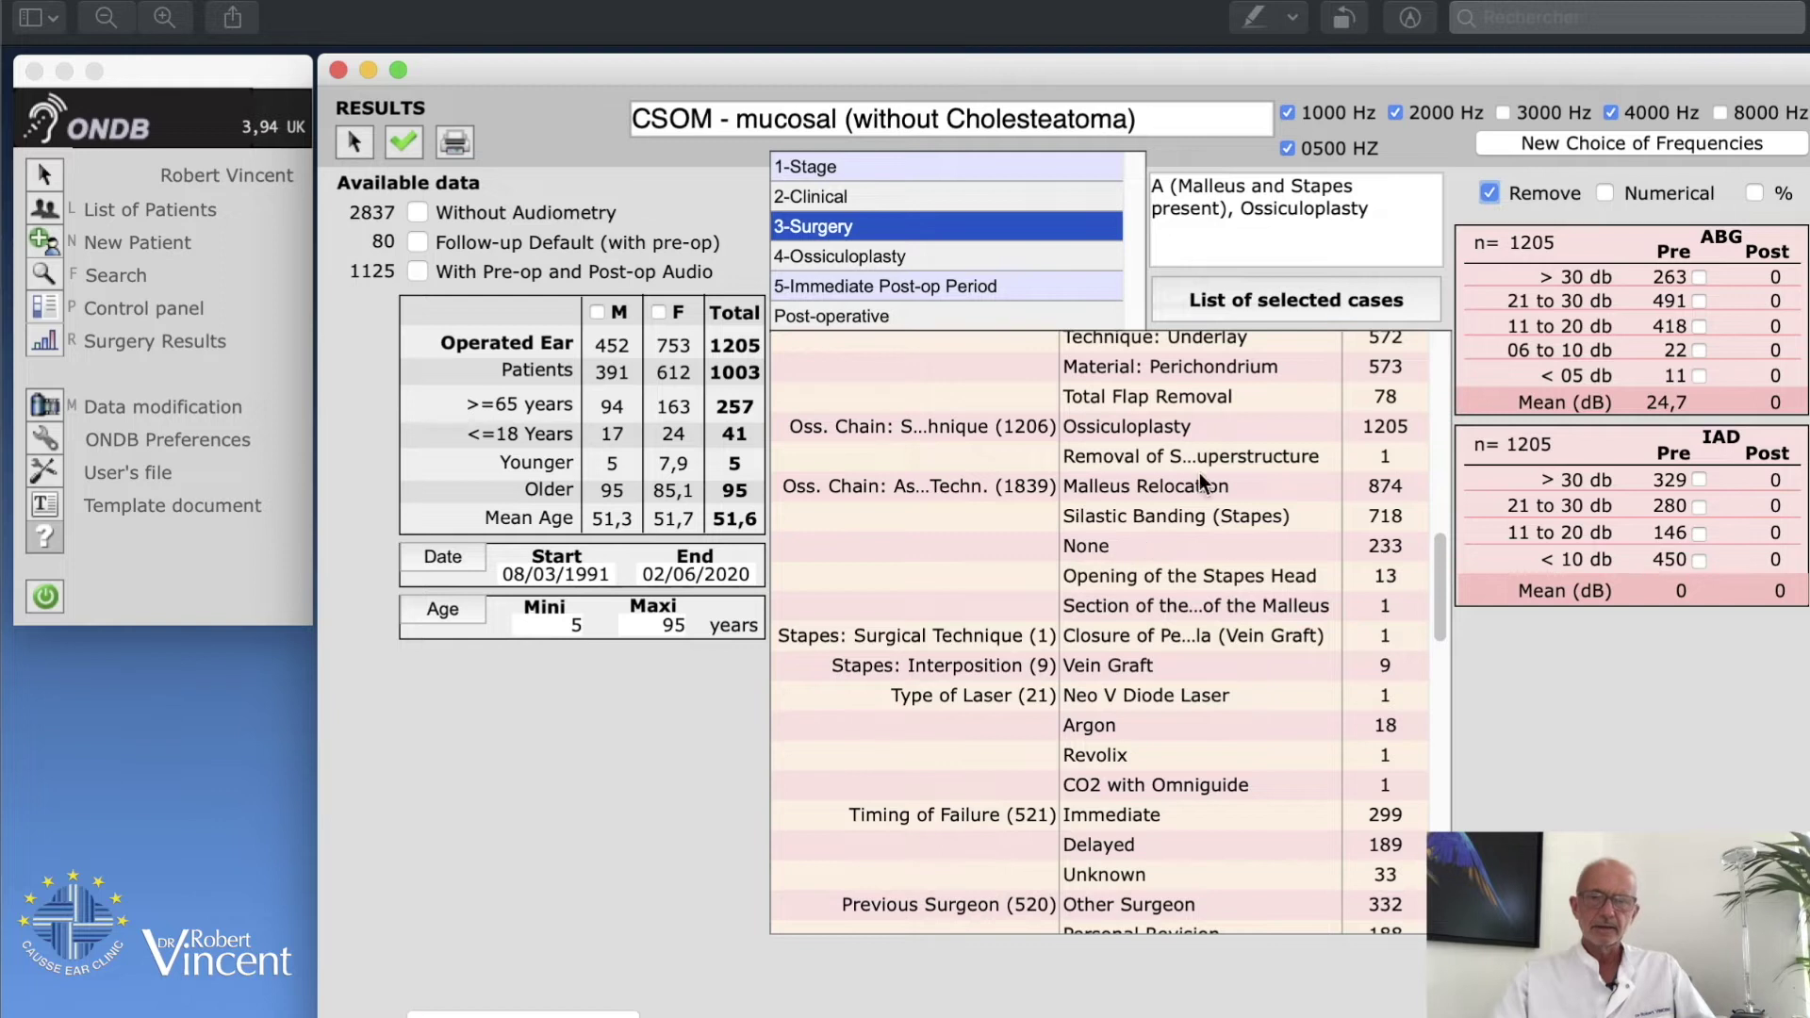
{"action": "left_click", "coordinate": [1089, 547]}
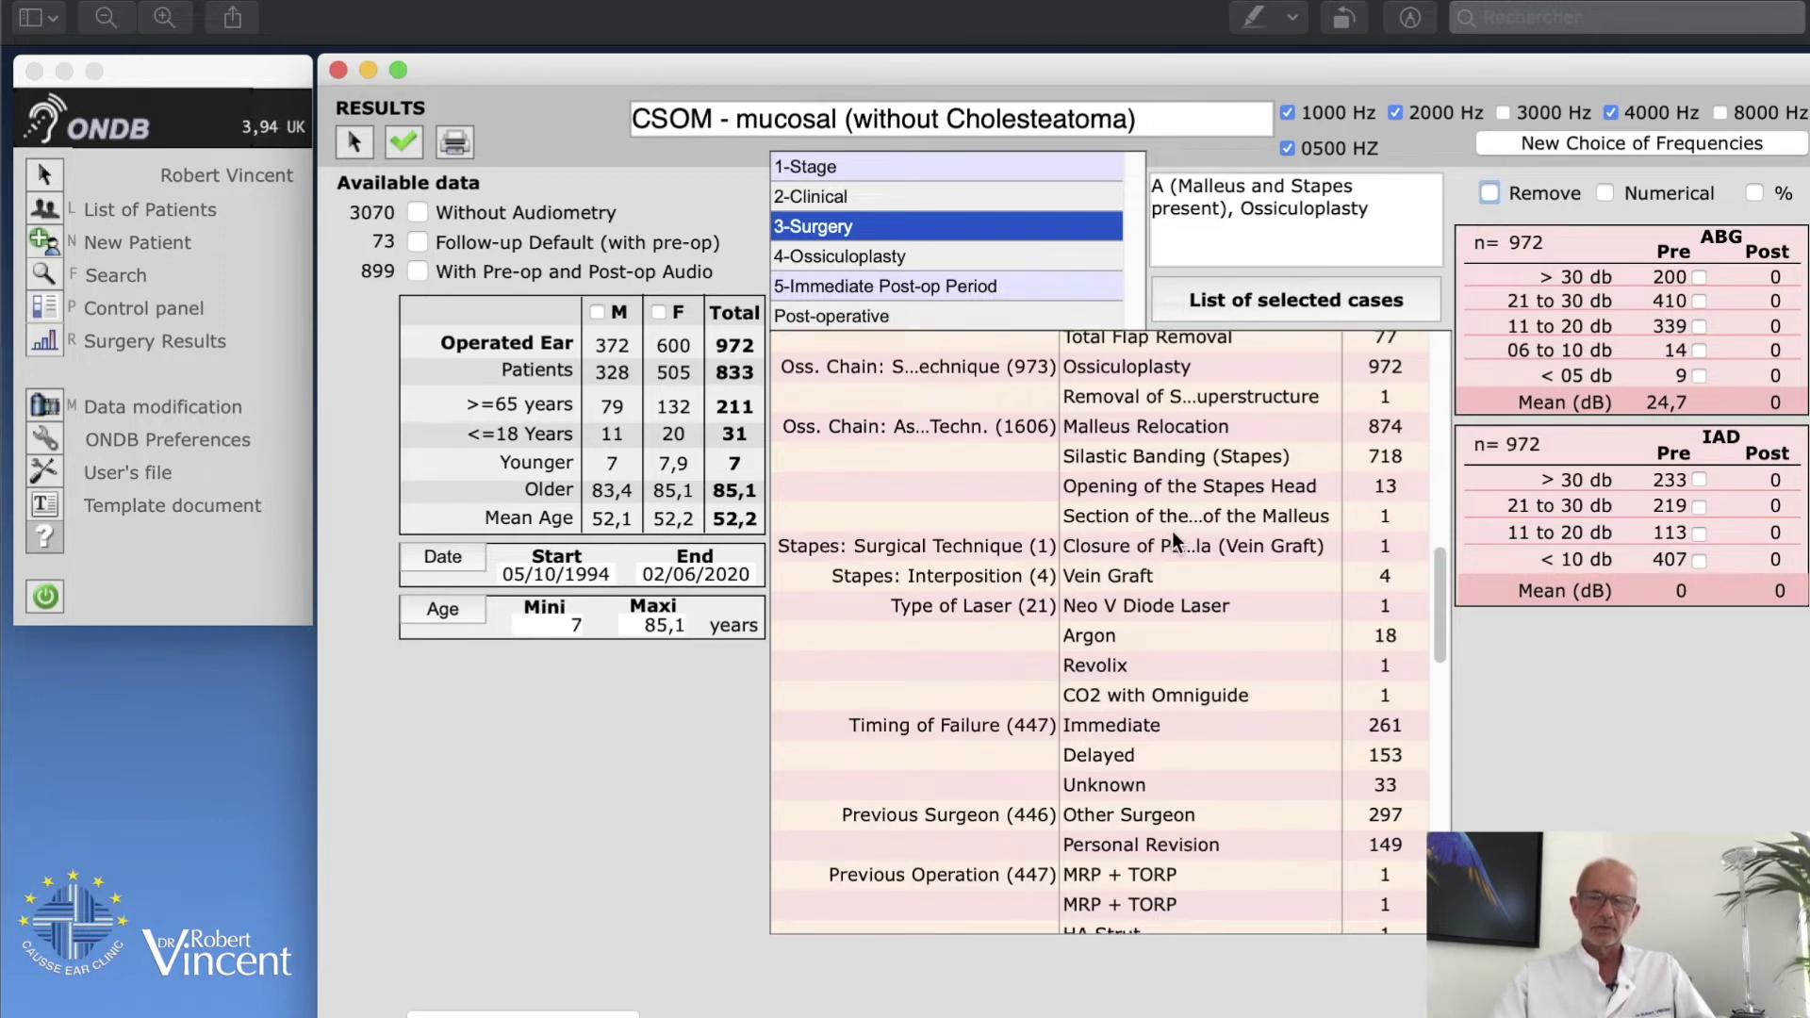
{"action": "left_click", "coordinate": [1490, 195]}
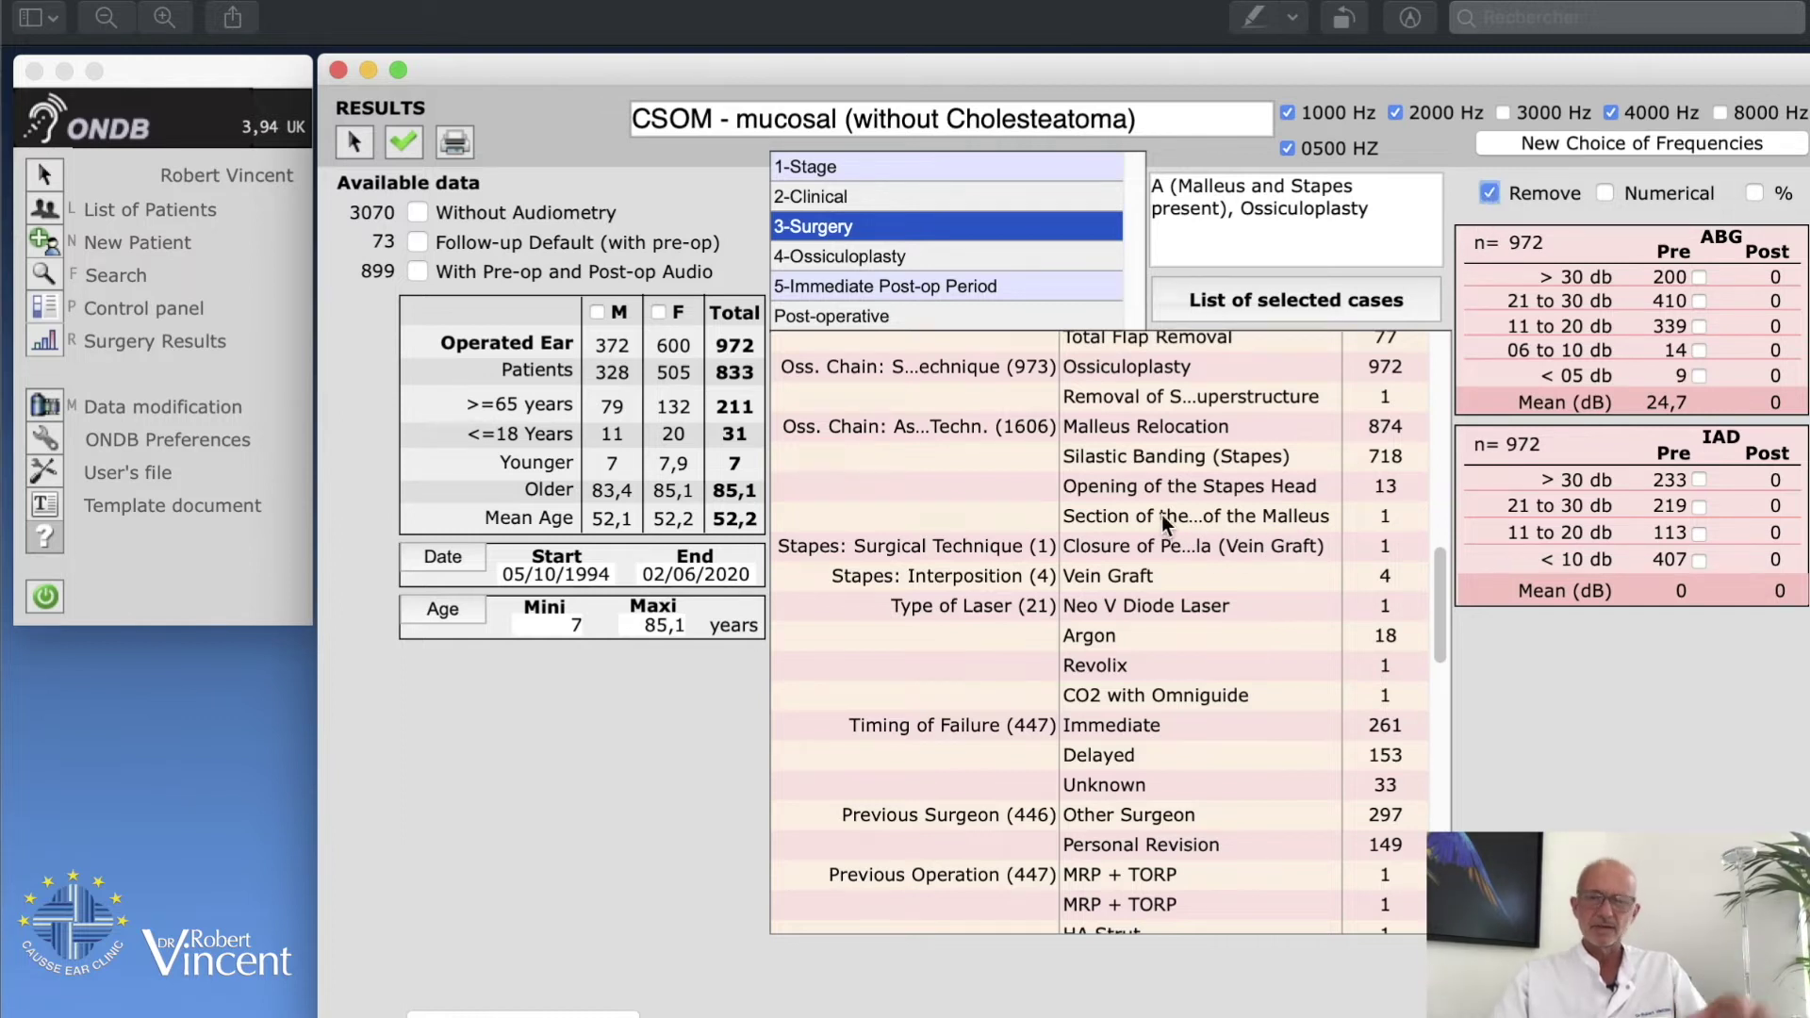
{"action": "left_click", "coordinate": [1131, 517]}
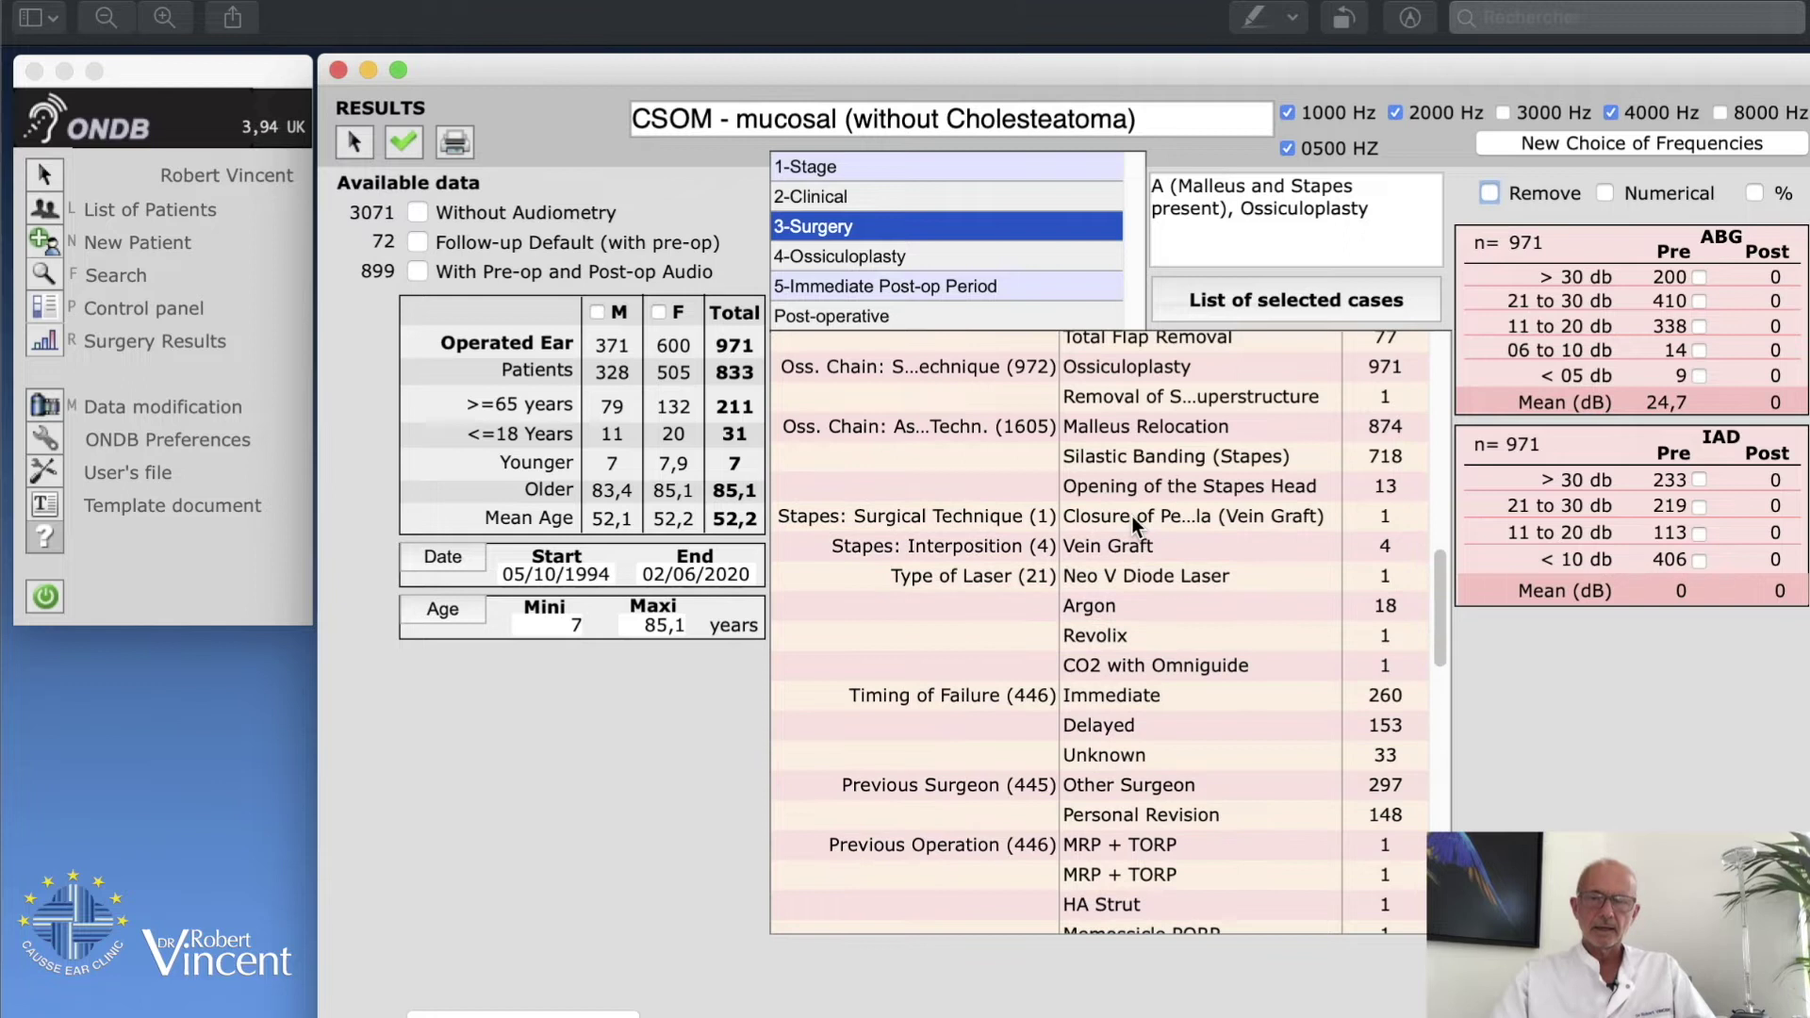
{"action": "left_click", "coordinate": [1490, 195]}
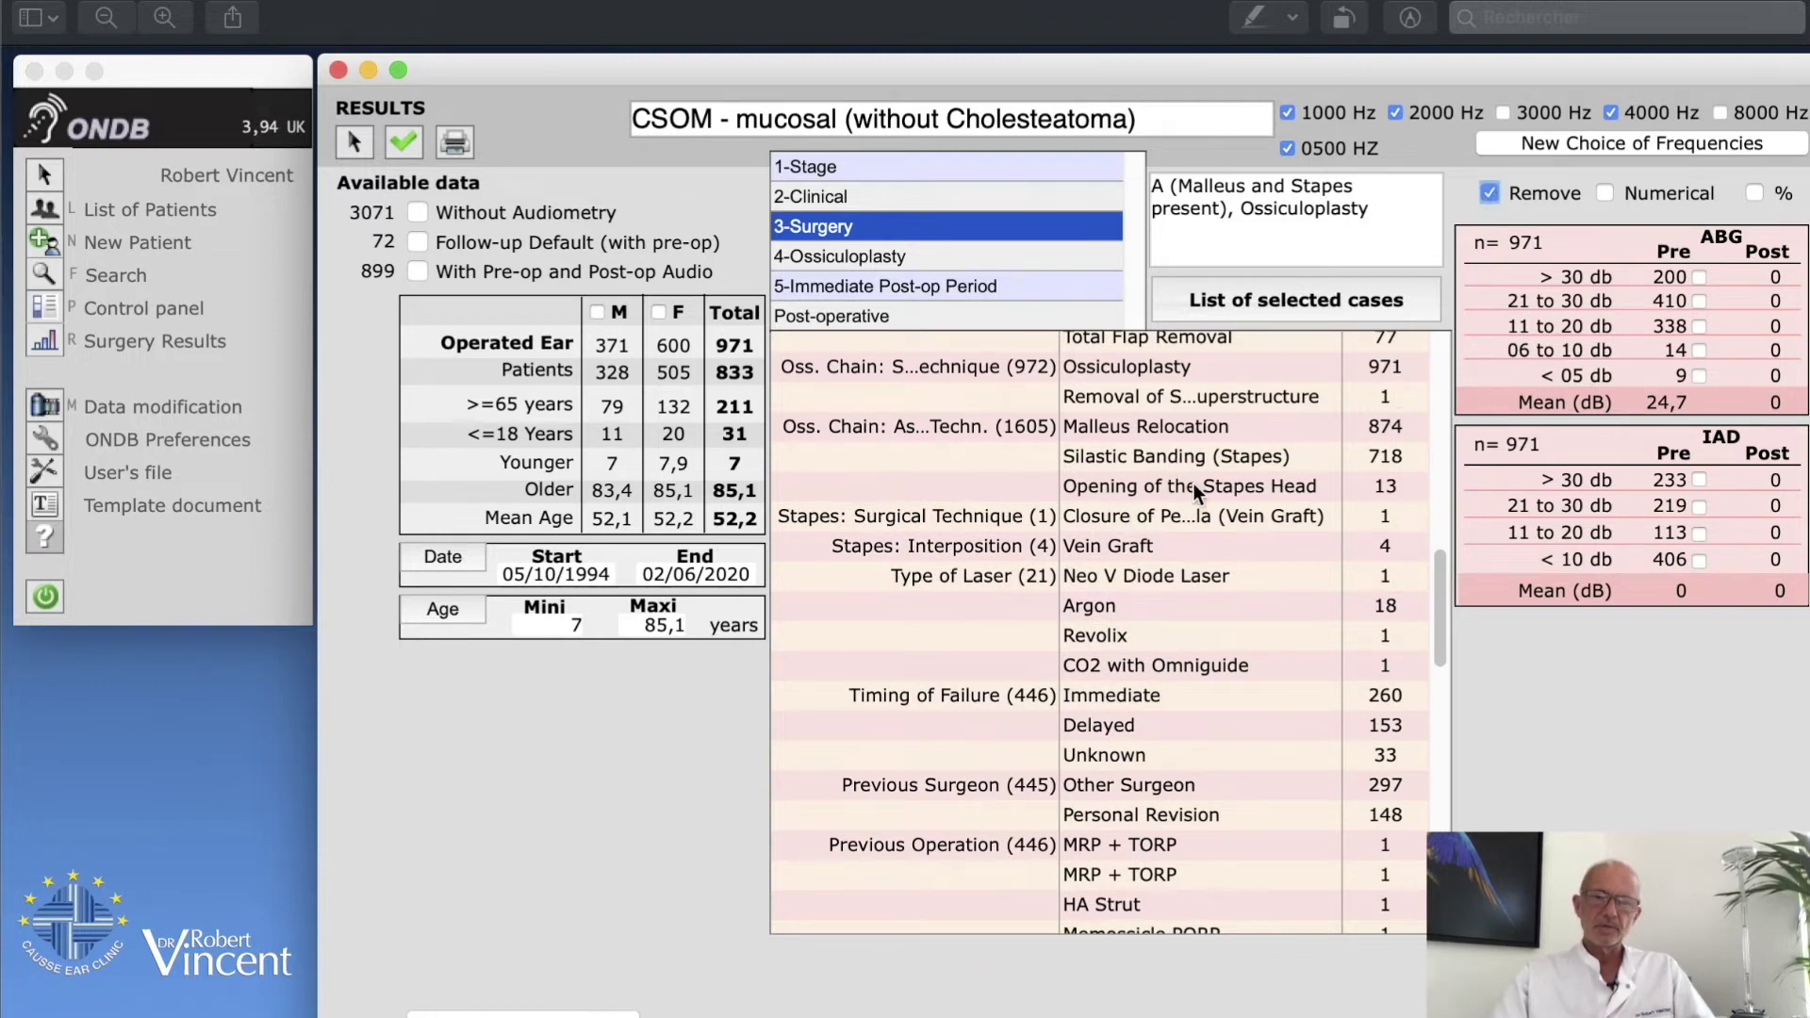
{"action": "left_click", "coordinate": [1139, 485]}
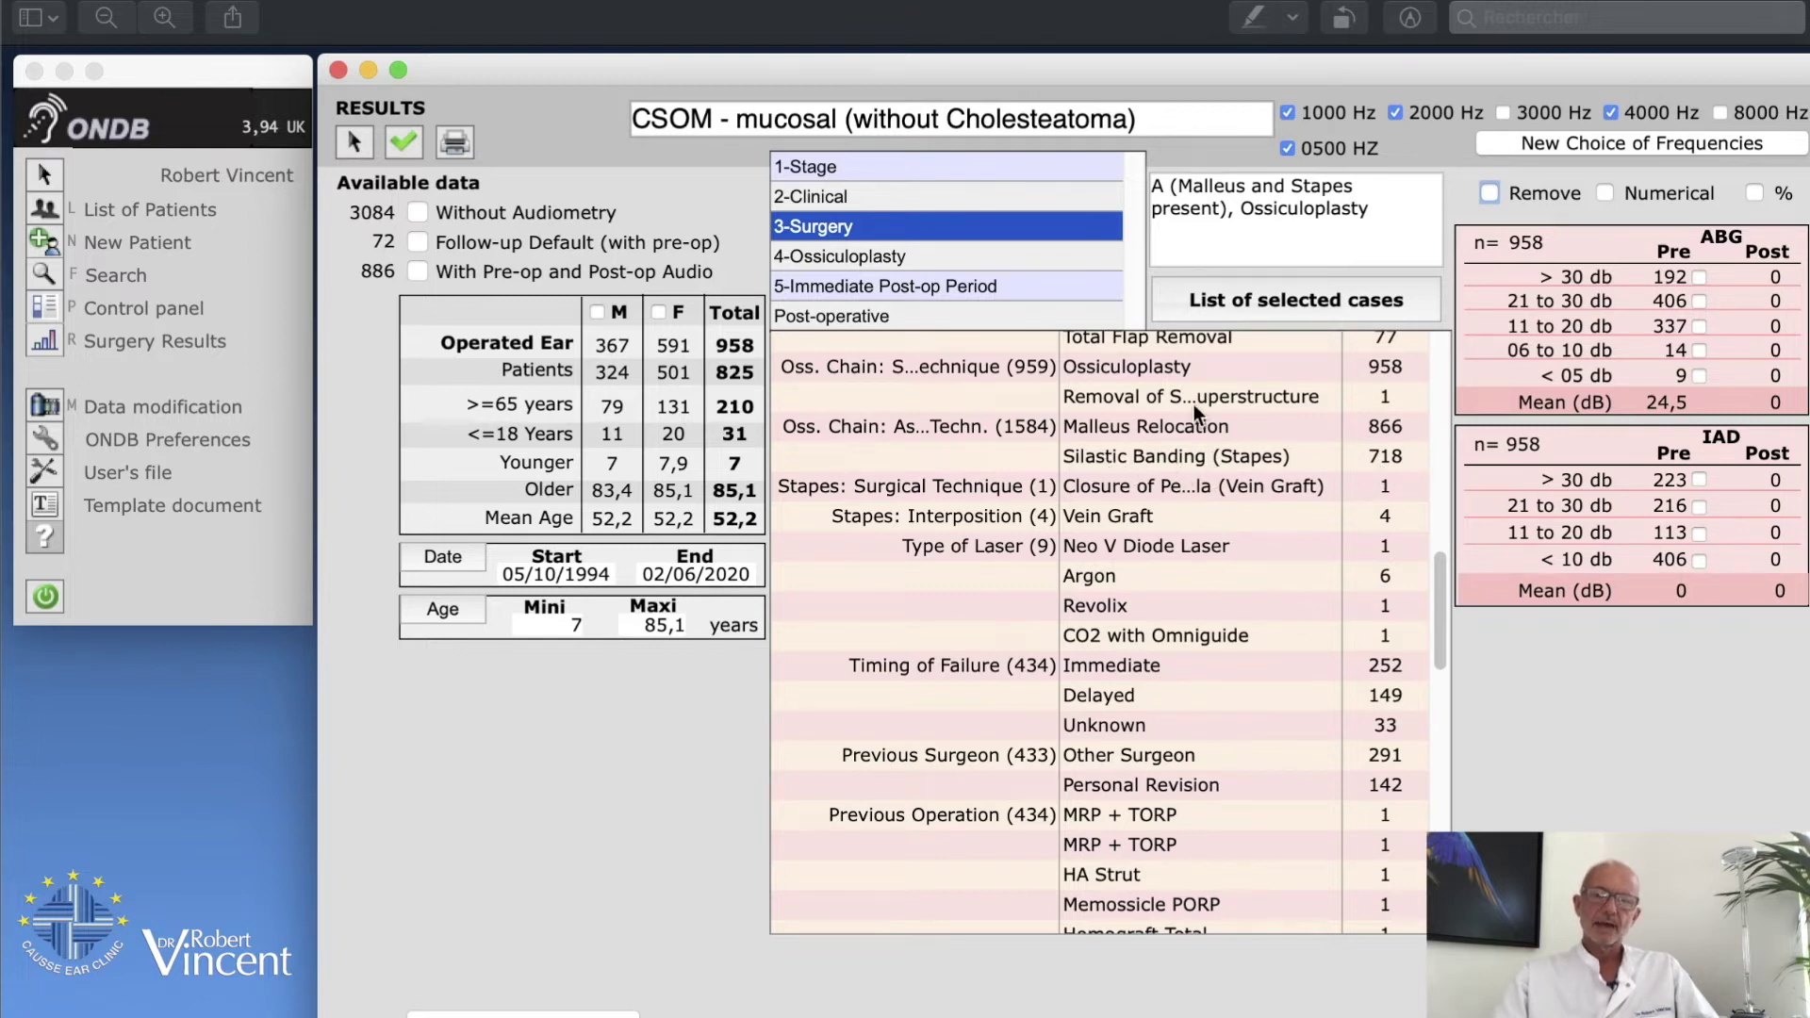
Restrict the cases to those combining Silastic Banding (Stapes) with Malleus Relocation.
{"action": "left_click", "coordinate": [1151, 459]}
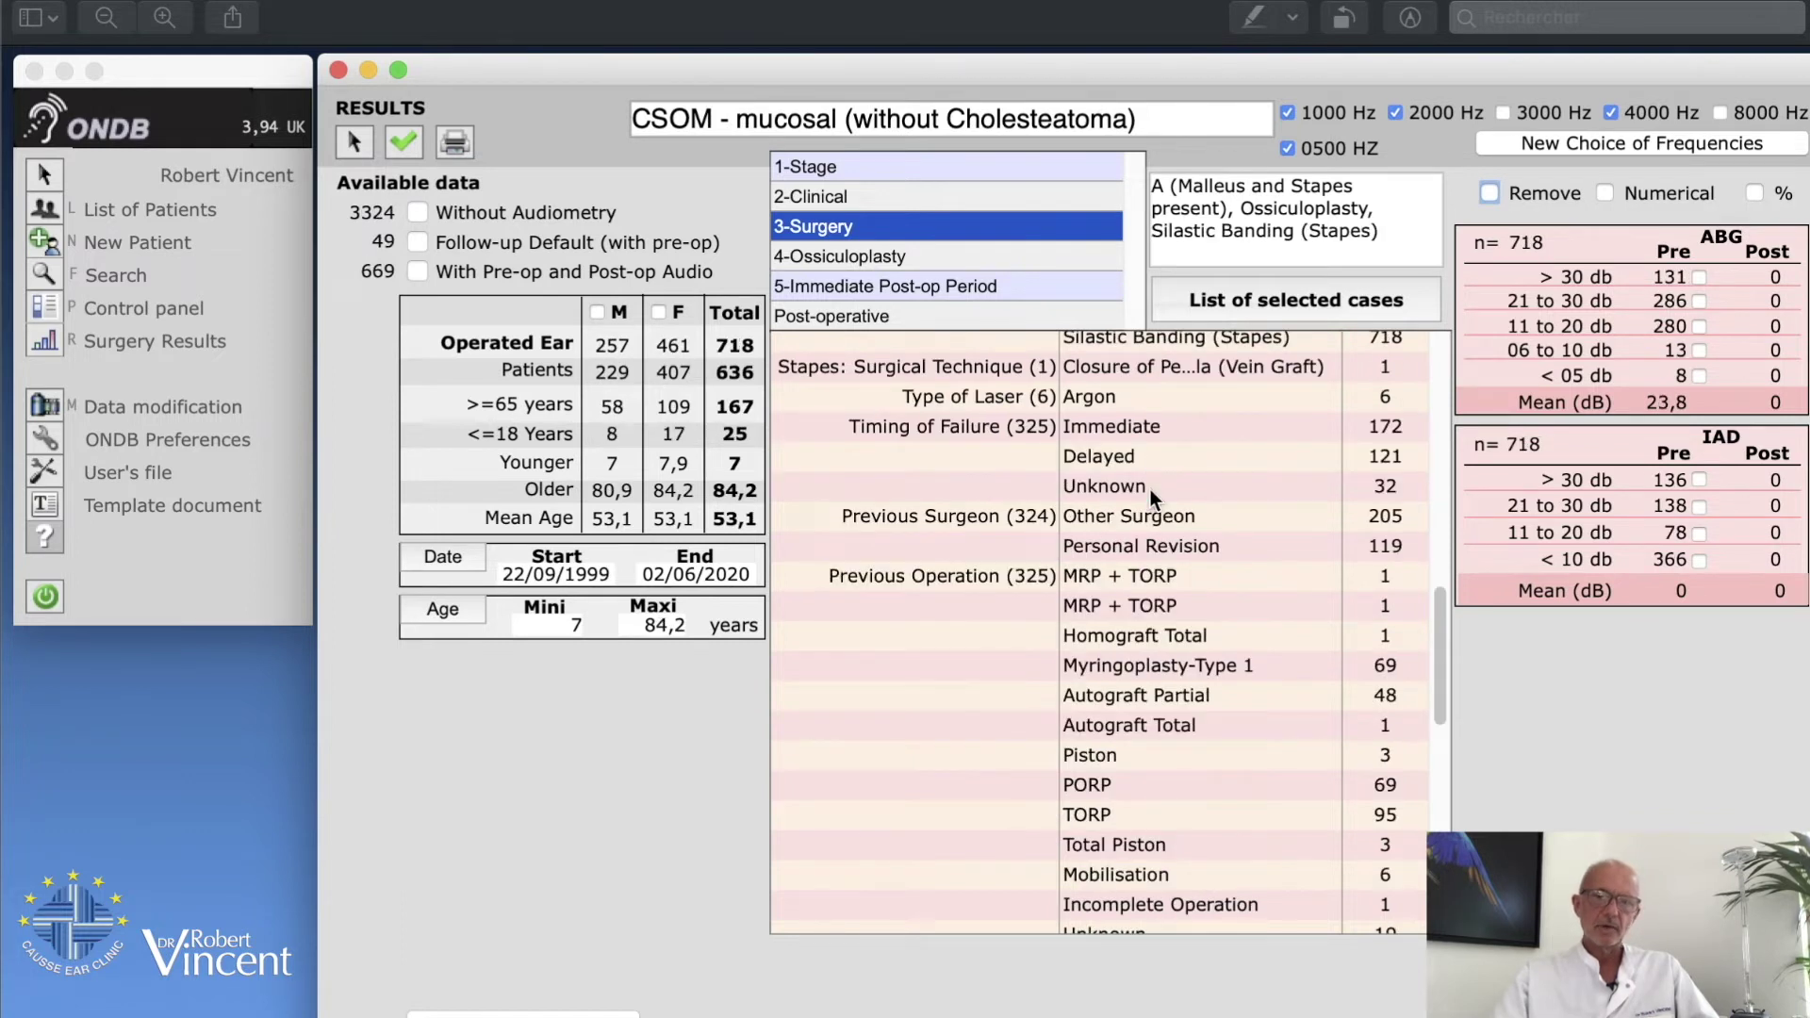
{"action": "scroll", "coordinate": [1151, 490], "scroll_direction": "up", "scroll_amount": 2}
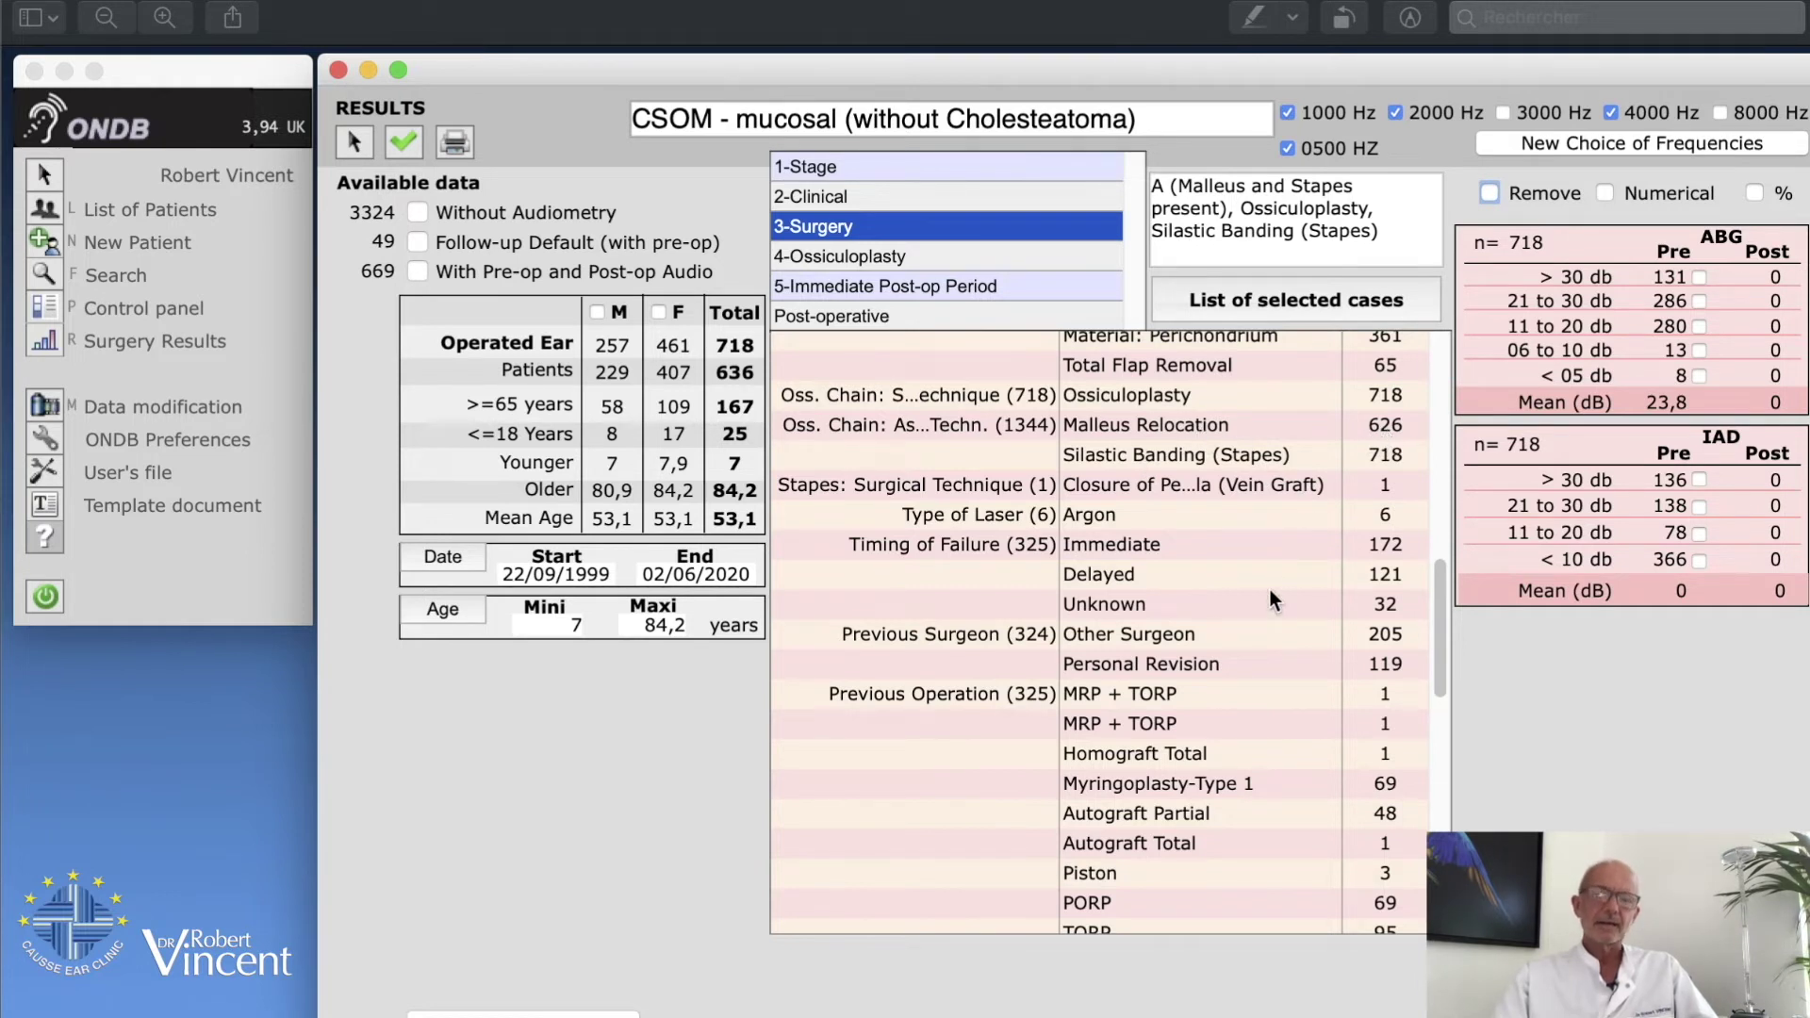
{"action": "double_click", "coordinate": [1129, 421]}
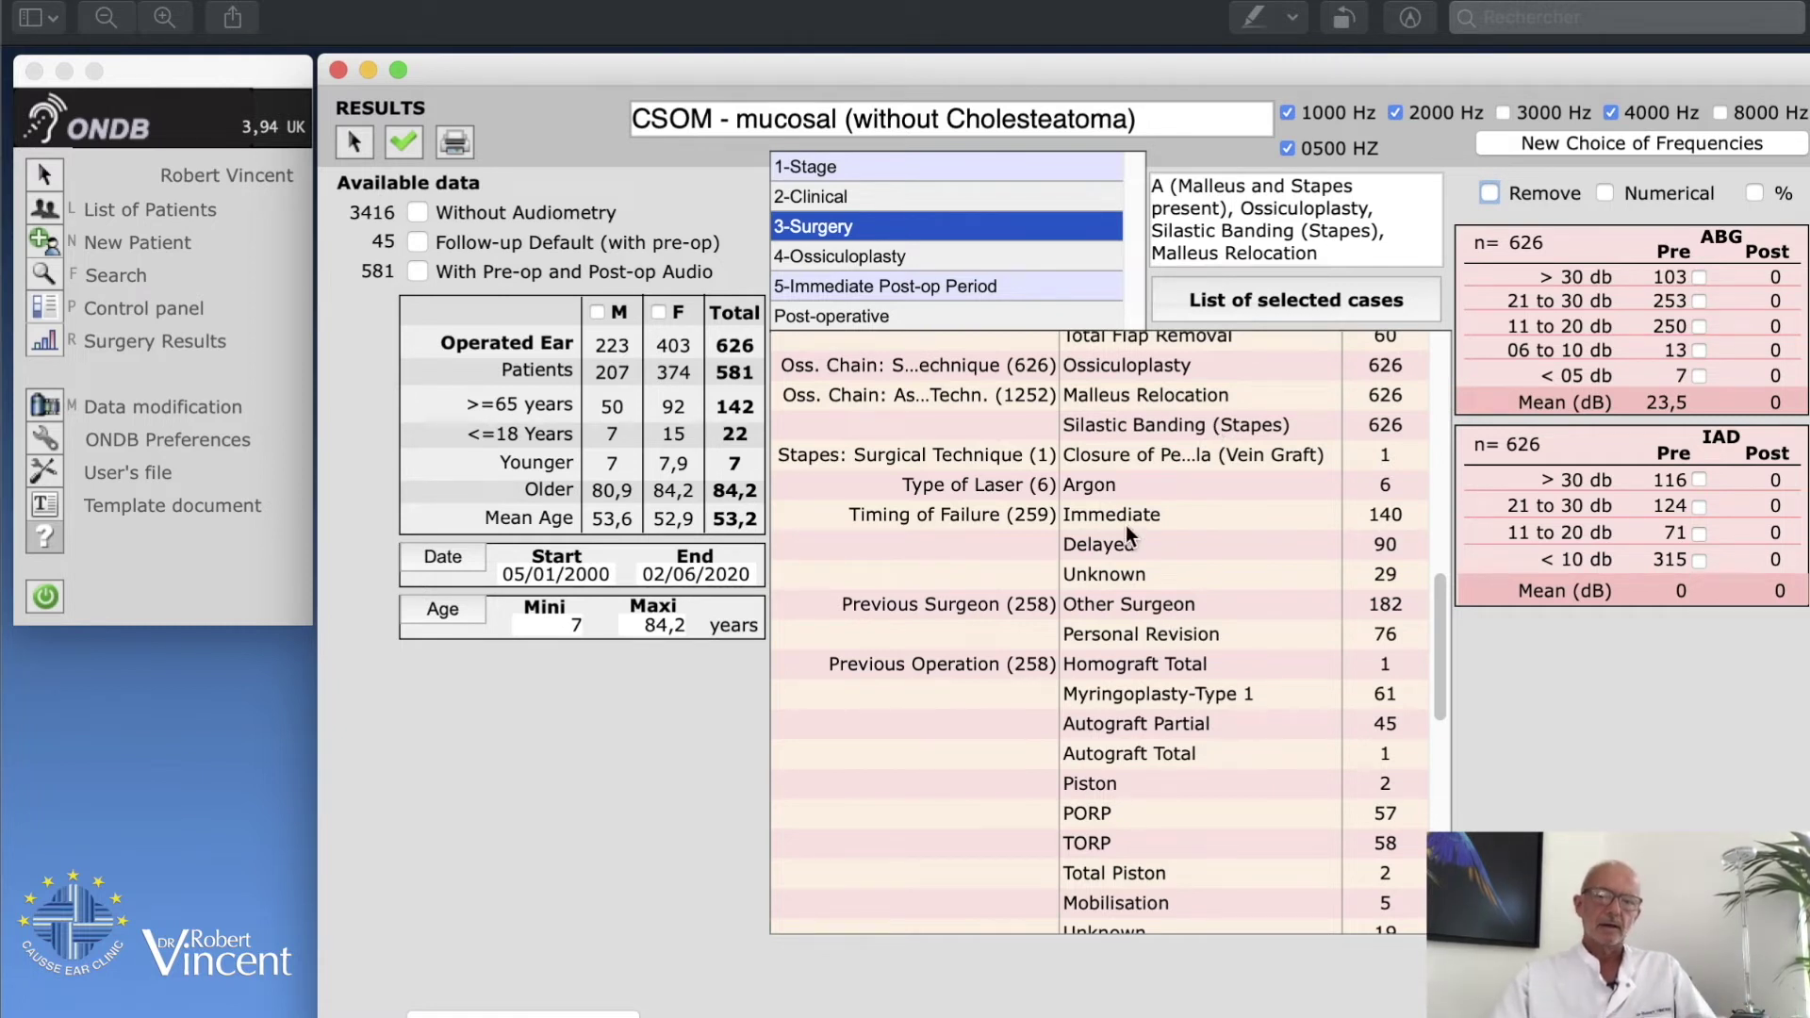
Among the ossiculoplasty criteria, remove the cases with prosthesis position TM to Mobile Footplate or Malleus to Stapes Head.
{"action": "left_click", "coordinate": [890, 252]}
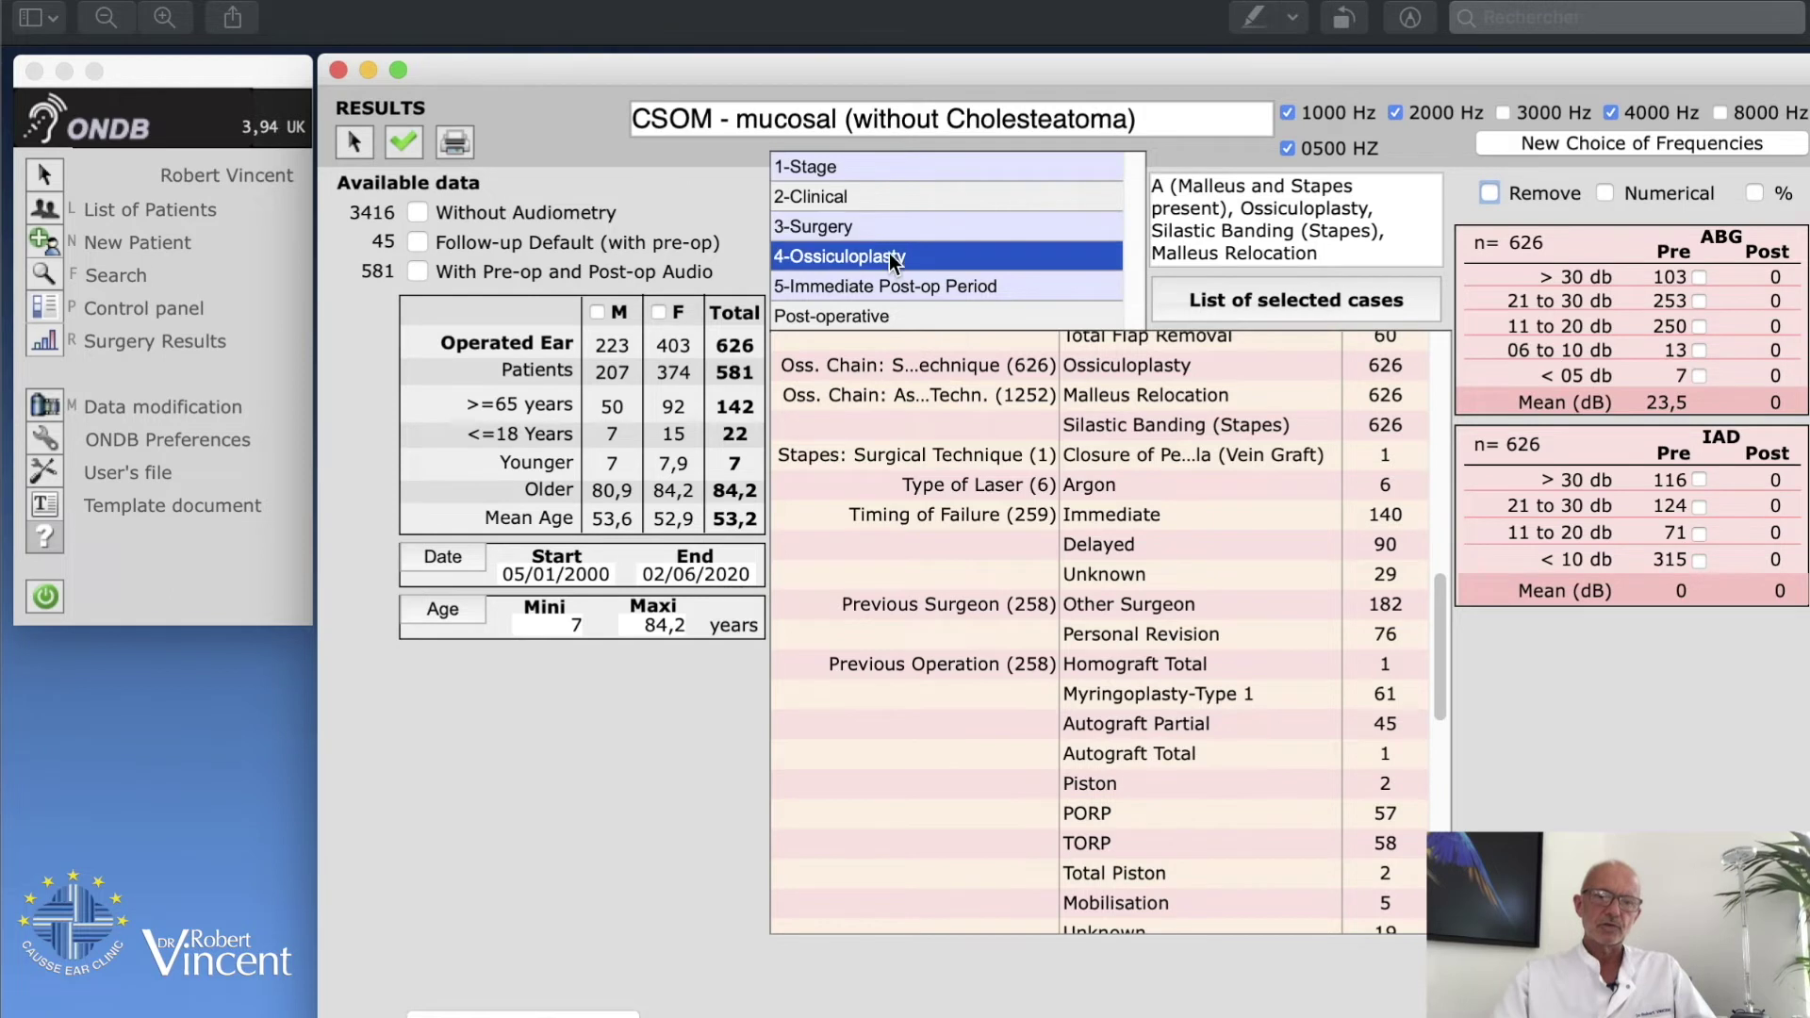
{"action": "scroll", "coordinate": [1120, 587], "scroll_direction": "up", "scroll_amount": 3}
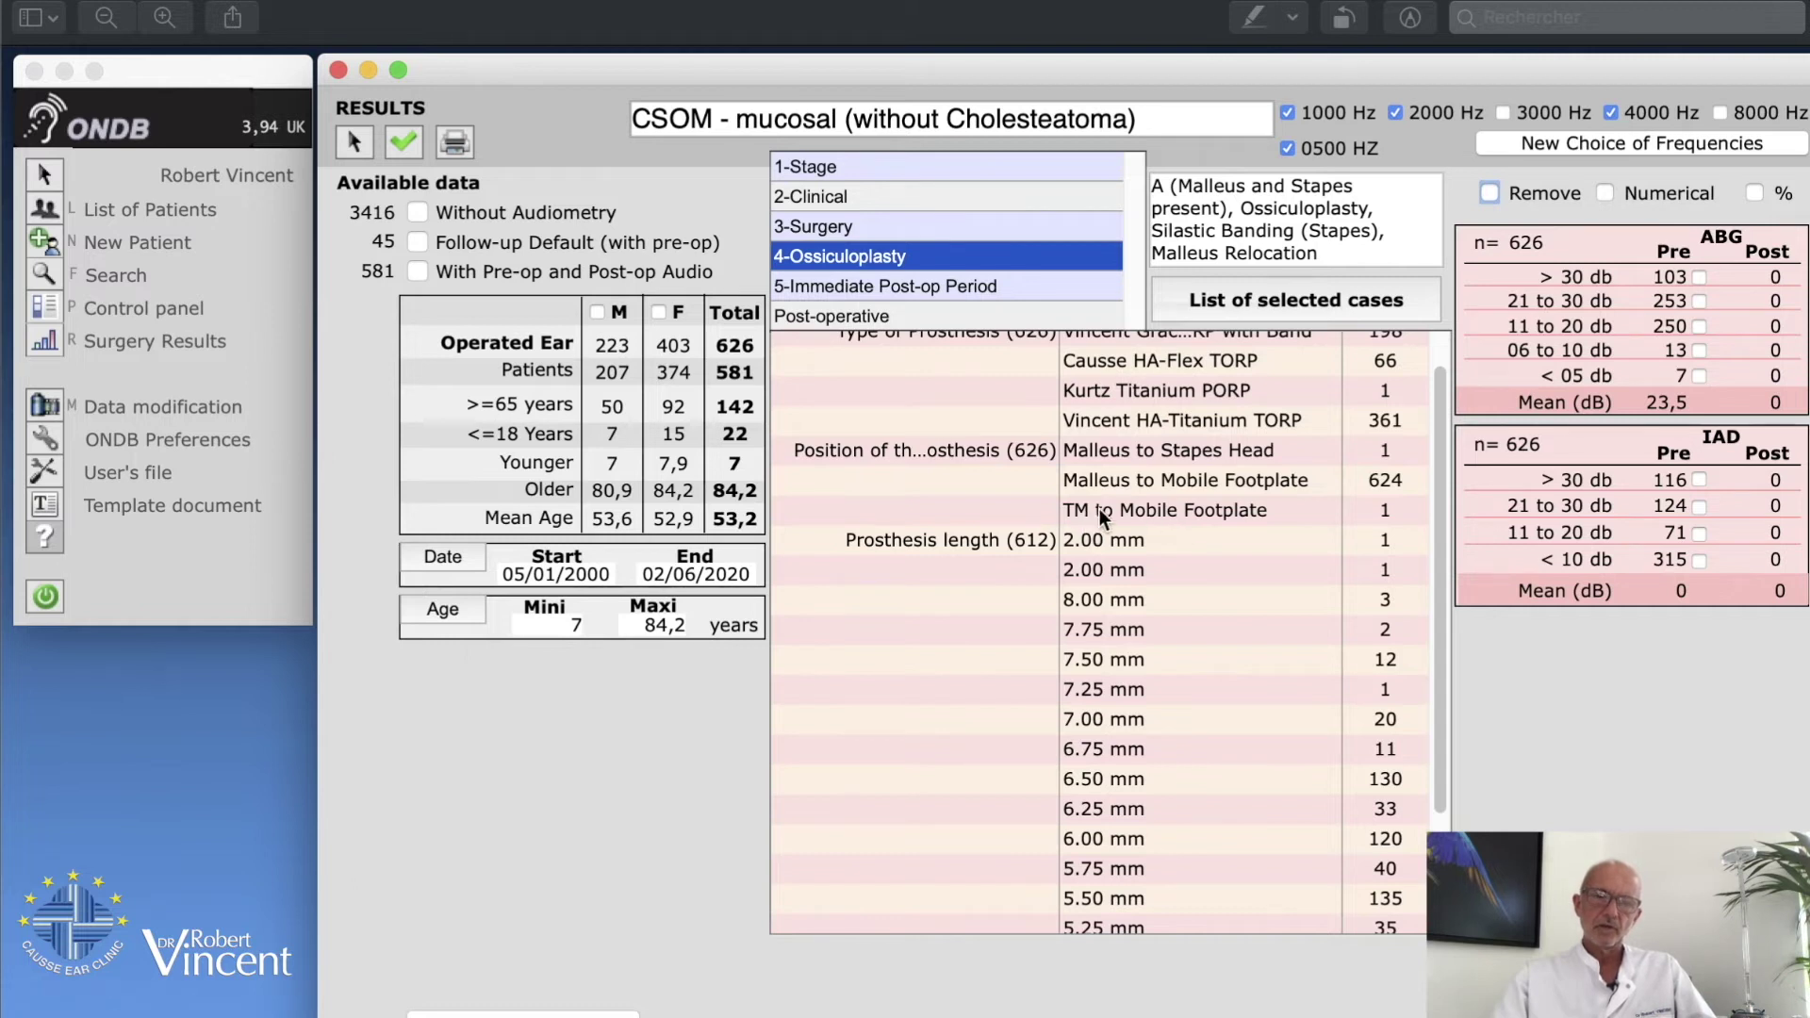
{"action": "left_click", "coordinate": [1490, 193]}
{"action": "left_click", "coordinate": [1190, 516]}
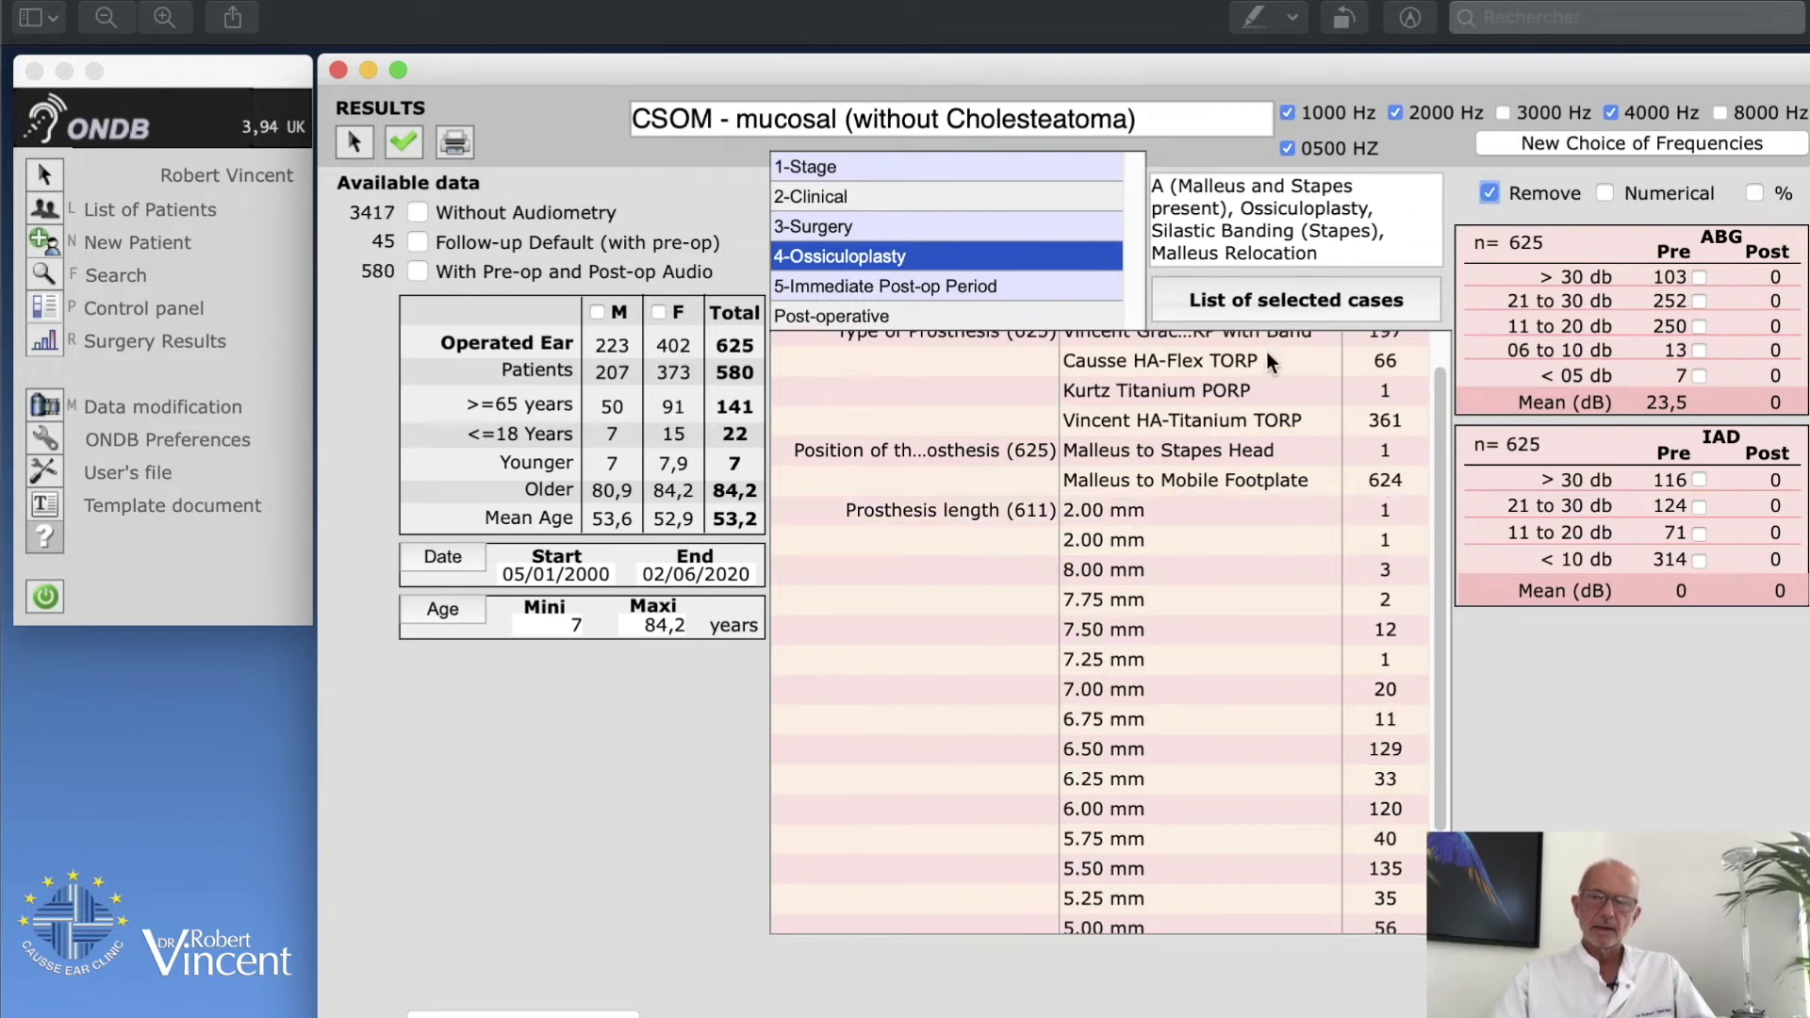
{"action": "left_click", "coordinate": [1174, 454]}
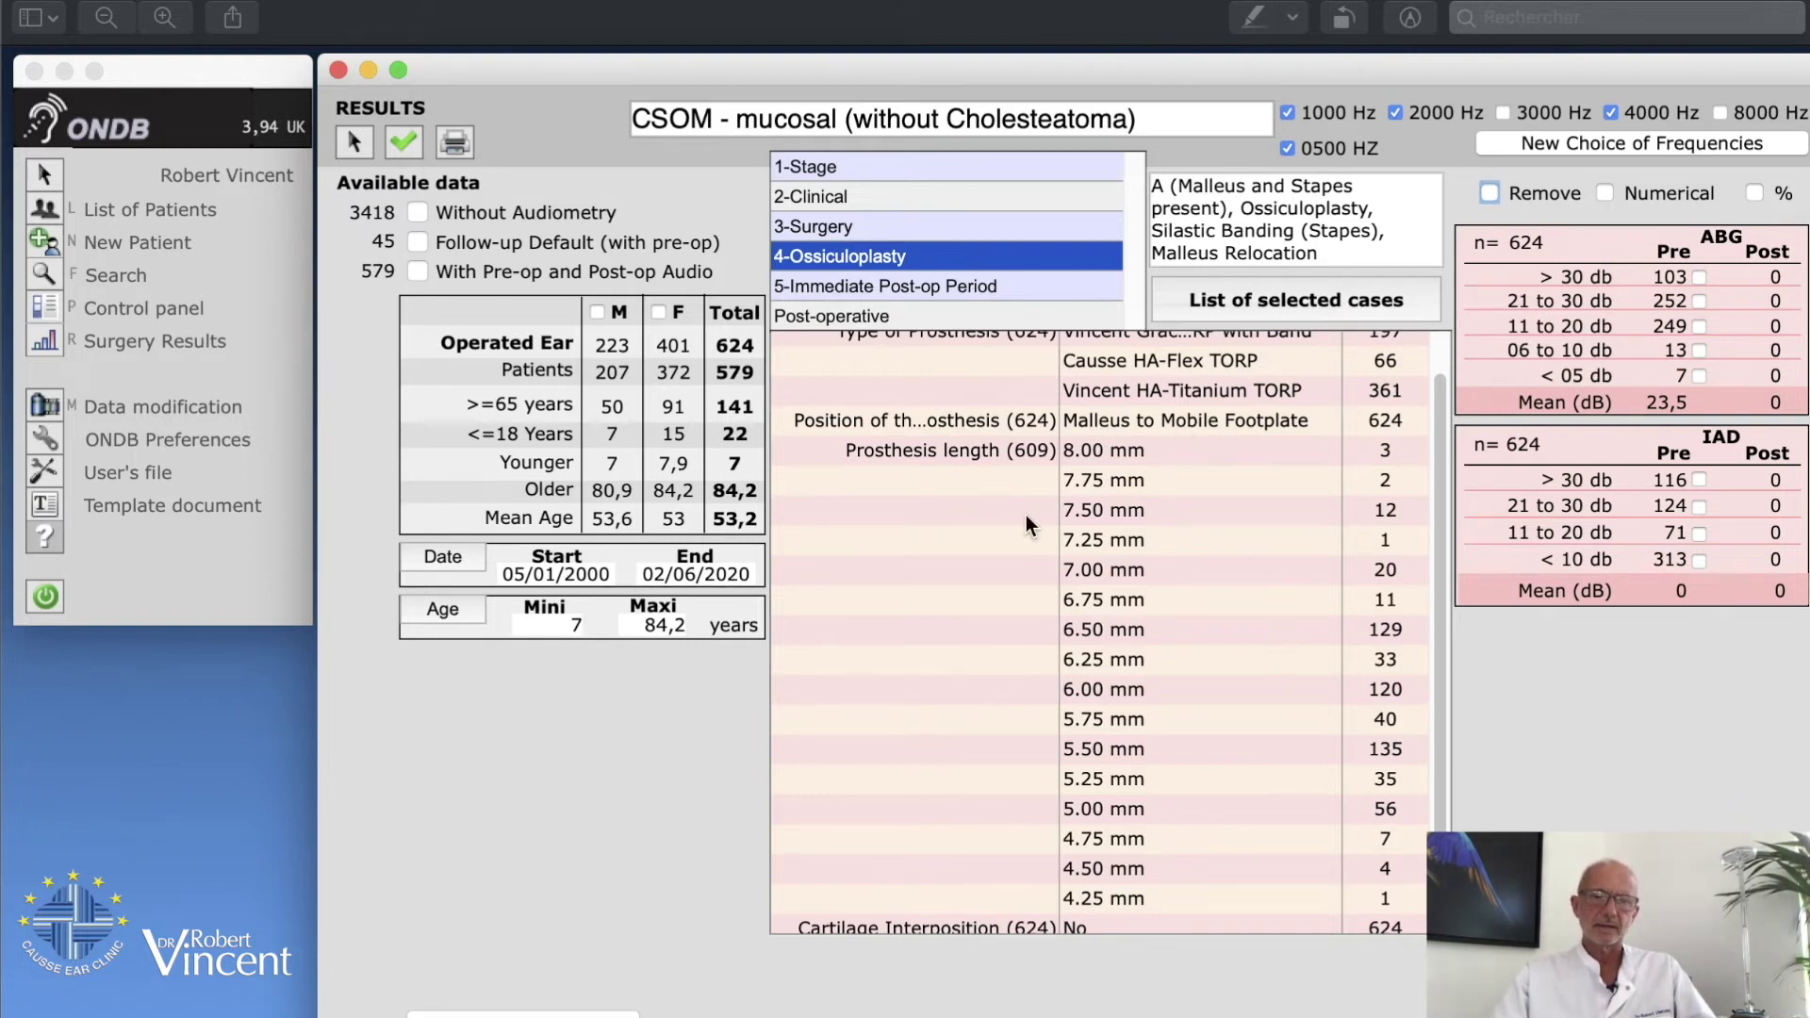
Keep only cases with pre-op and post-op audio and limit the follow-up to 9 to 18 months.
{"action": "left_click", "coordinate": [412, 271]}
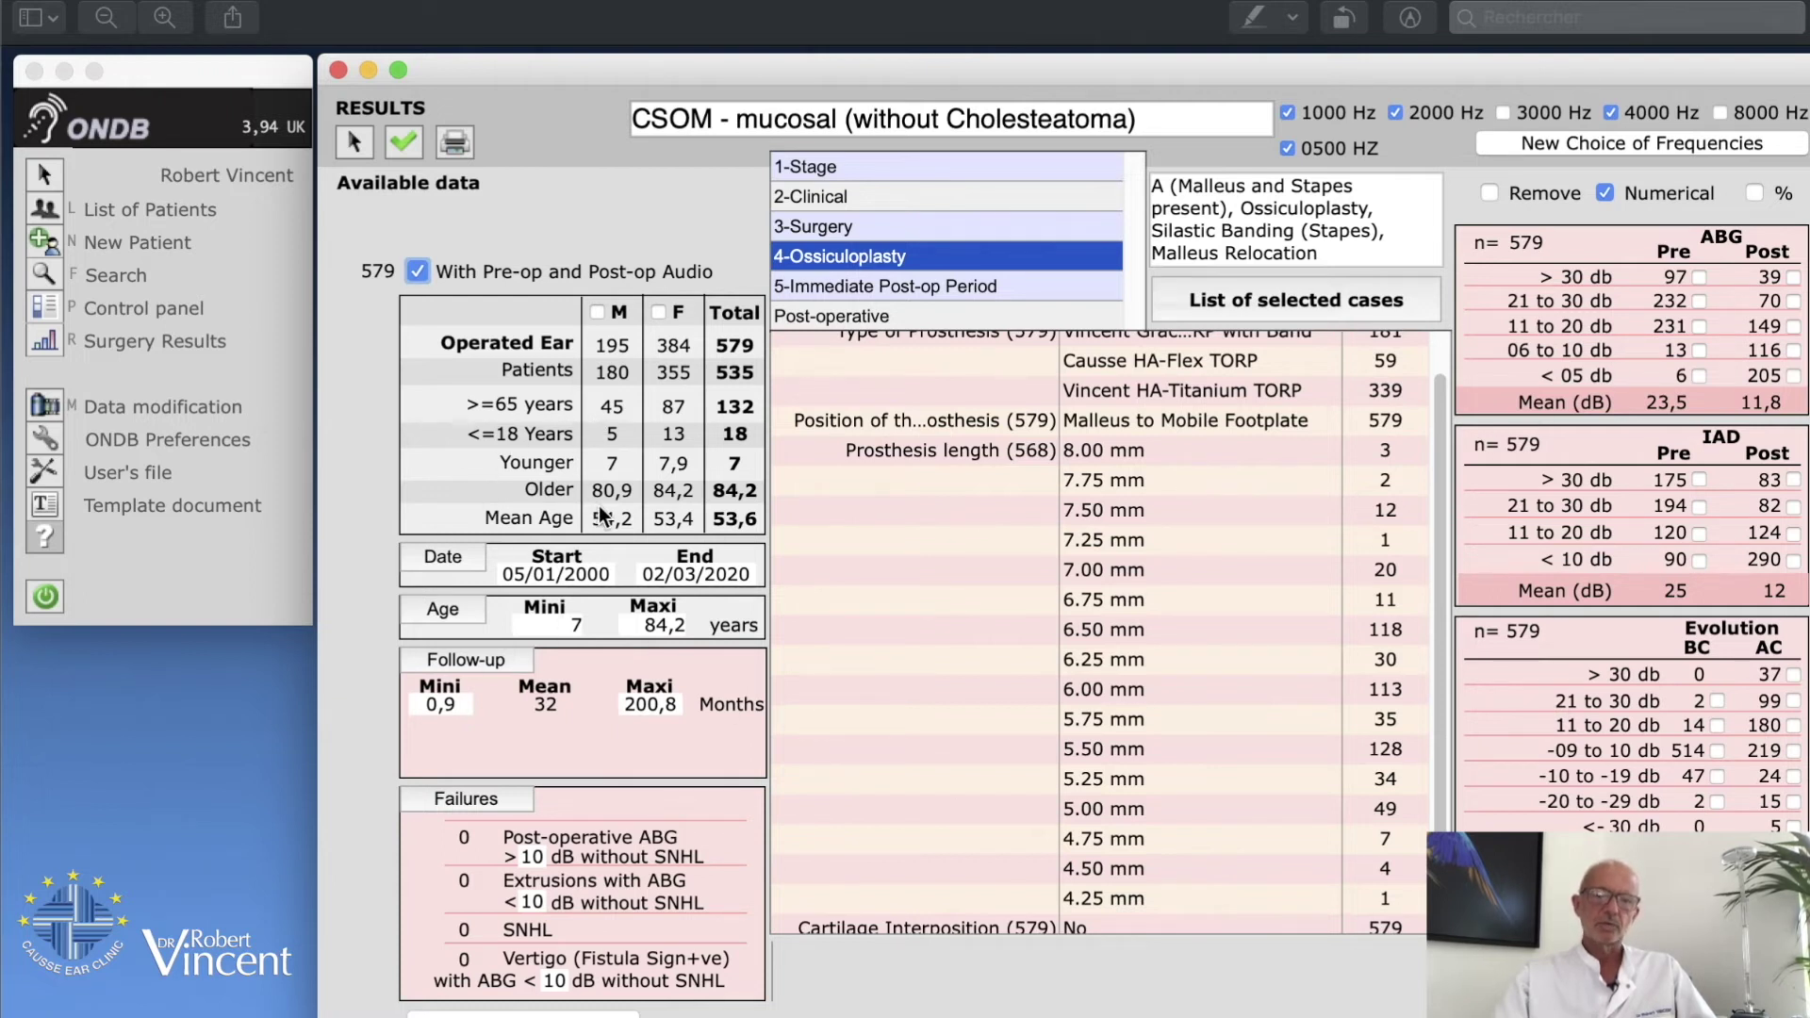
{"action": "left_click_drag", "start_coordinate": [463, 703], "coordinate": [396, 707]}
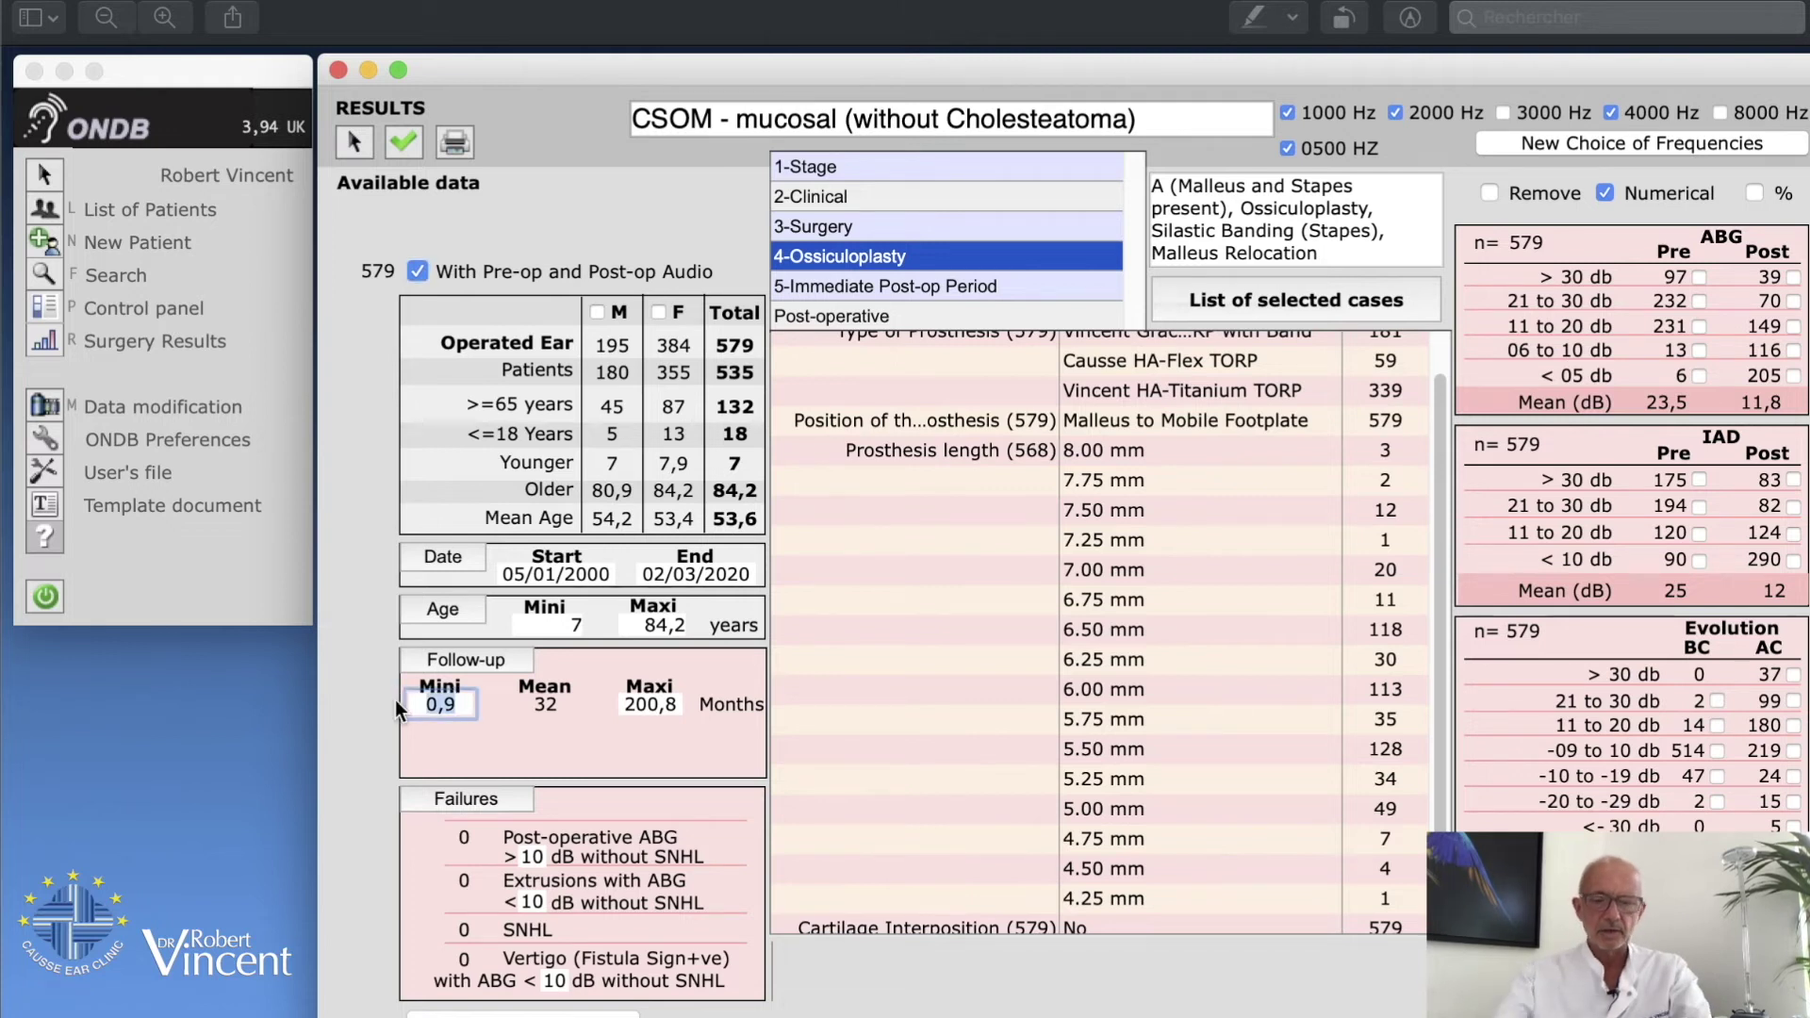
{"action": "type", "text": "9"}
{"action": "double_click", "coordinate": [657, 705]}
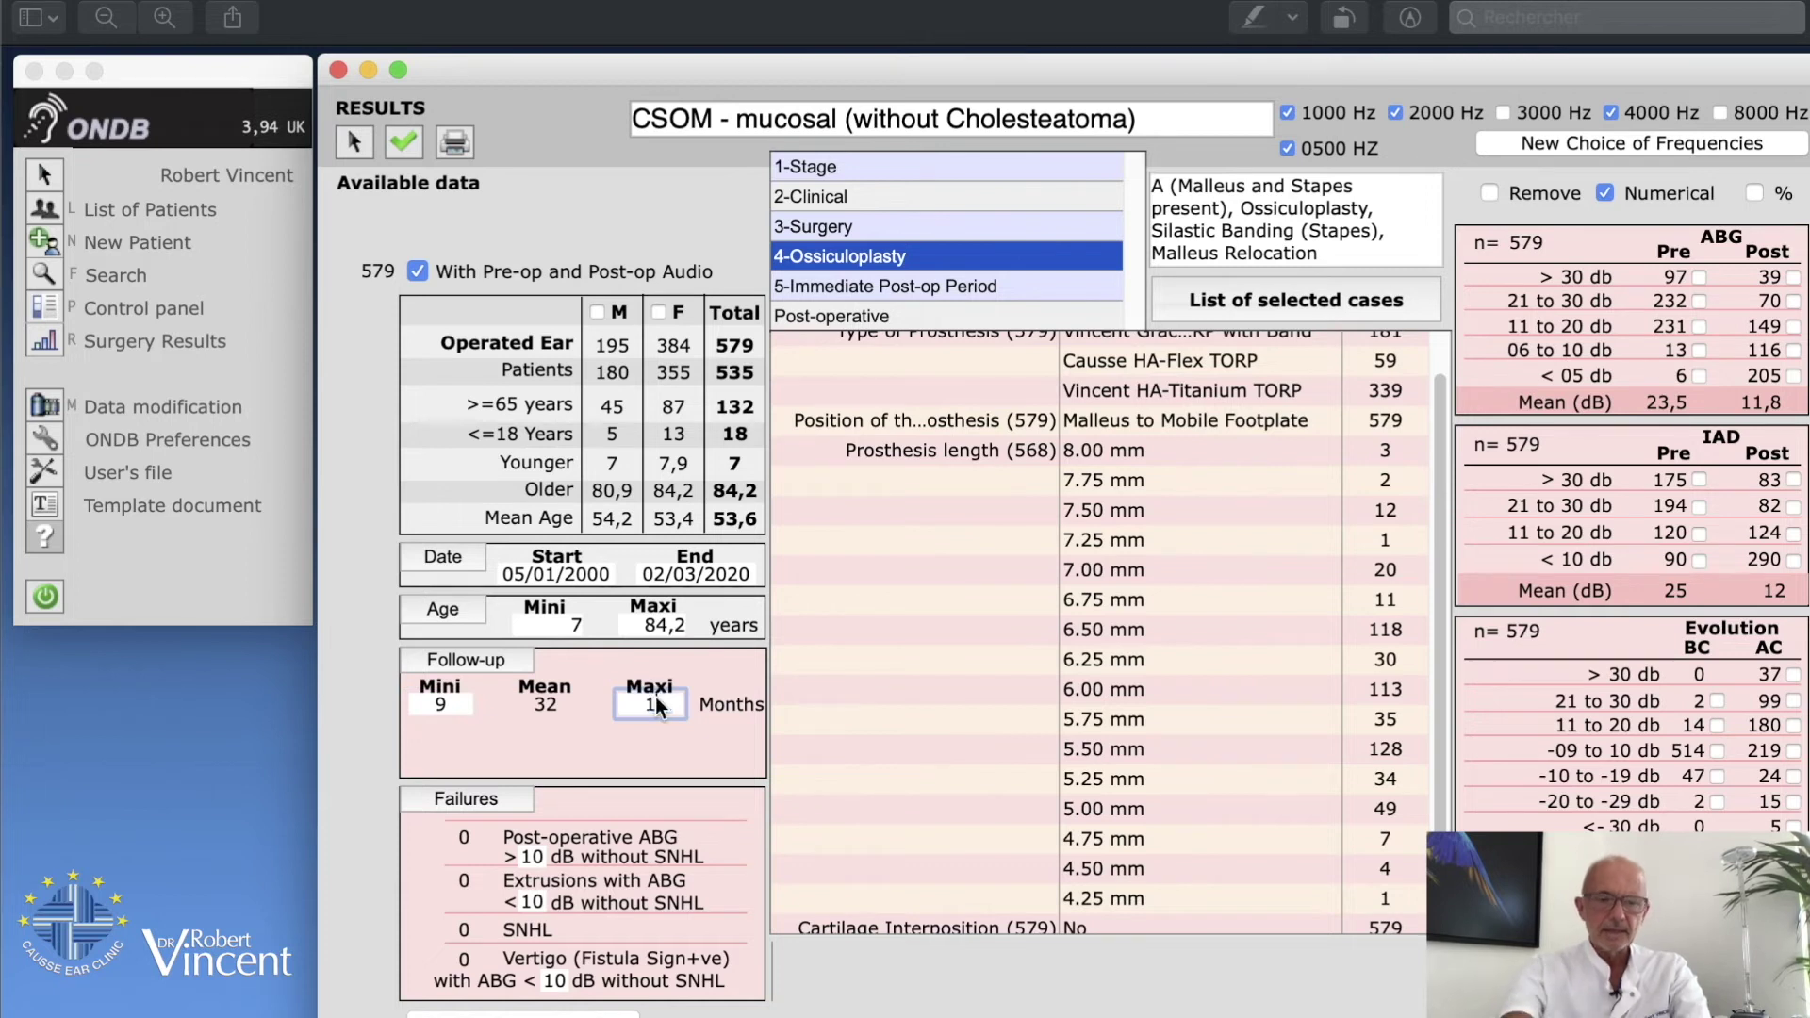
{"action": "type", "text": "18"}
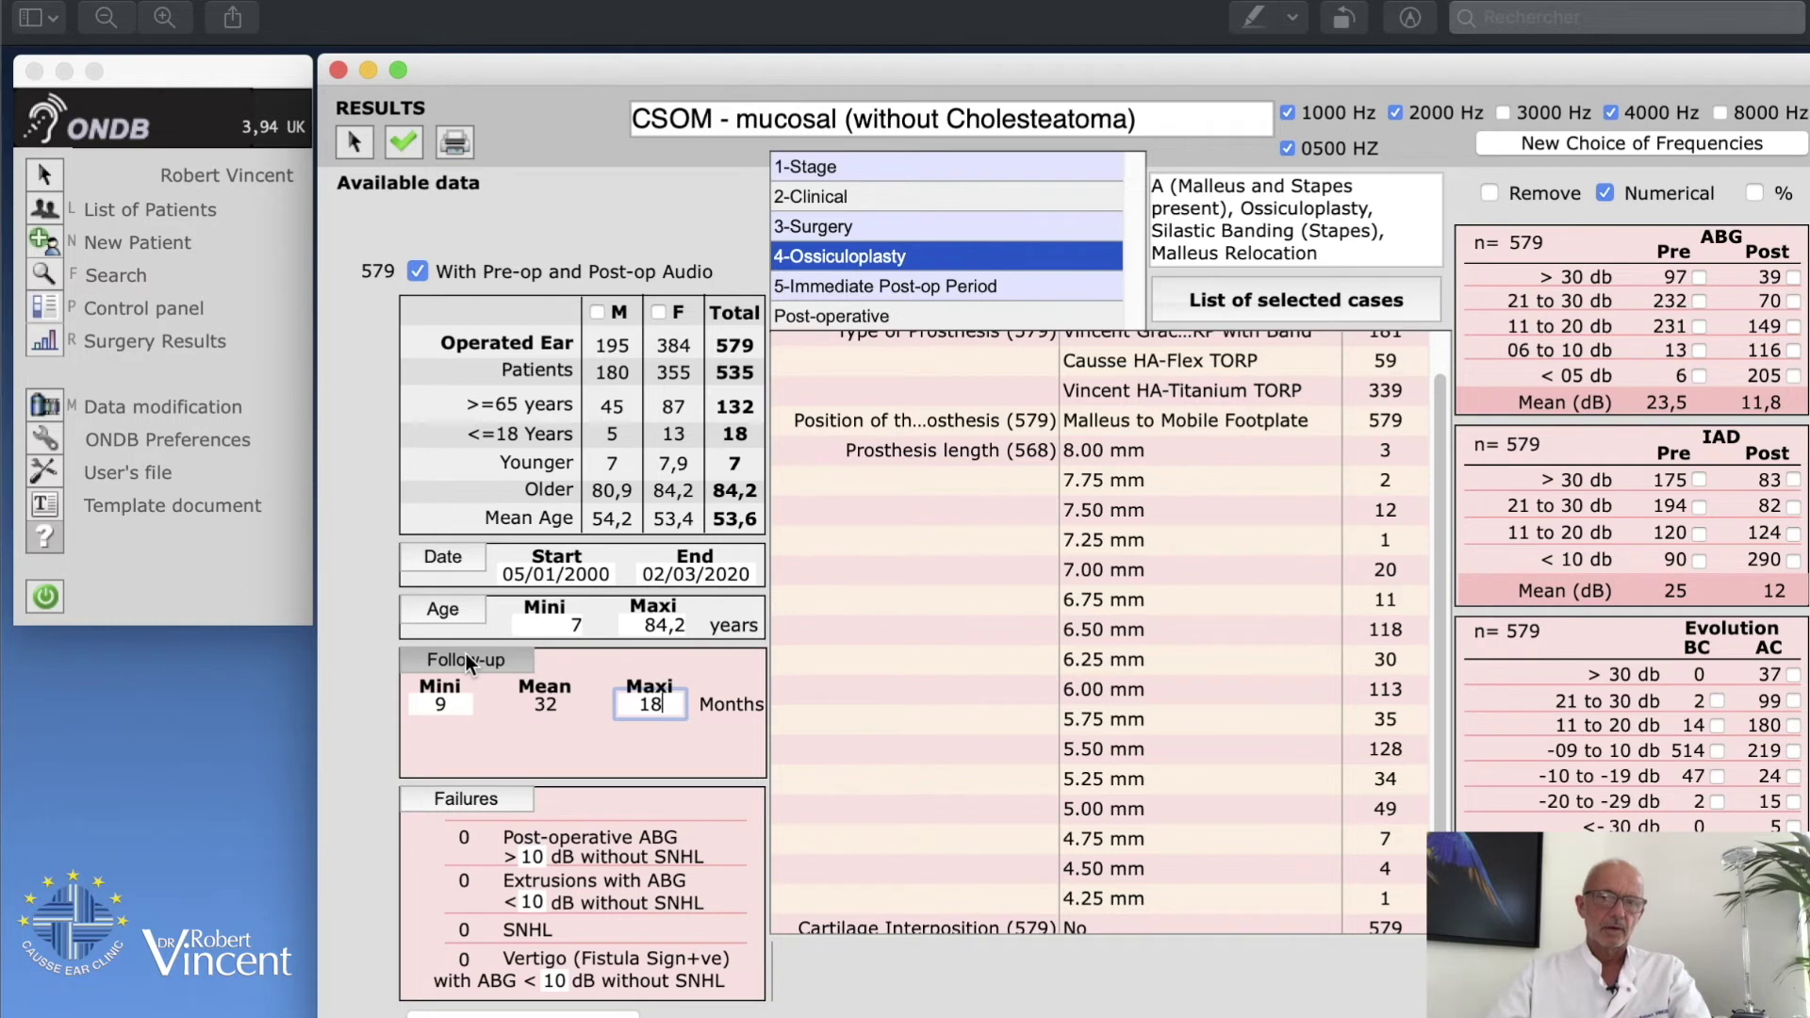
{"action": "left_click", "coordinate": [466, 654]}
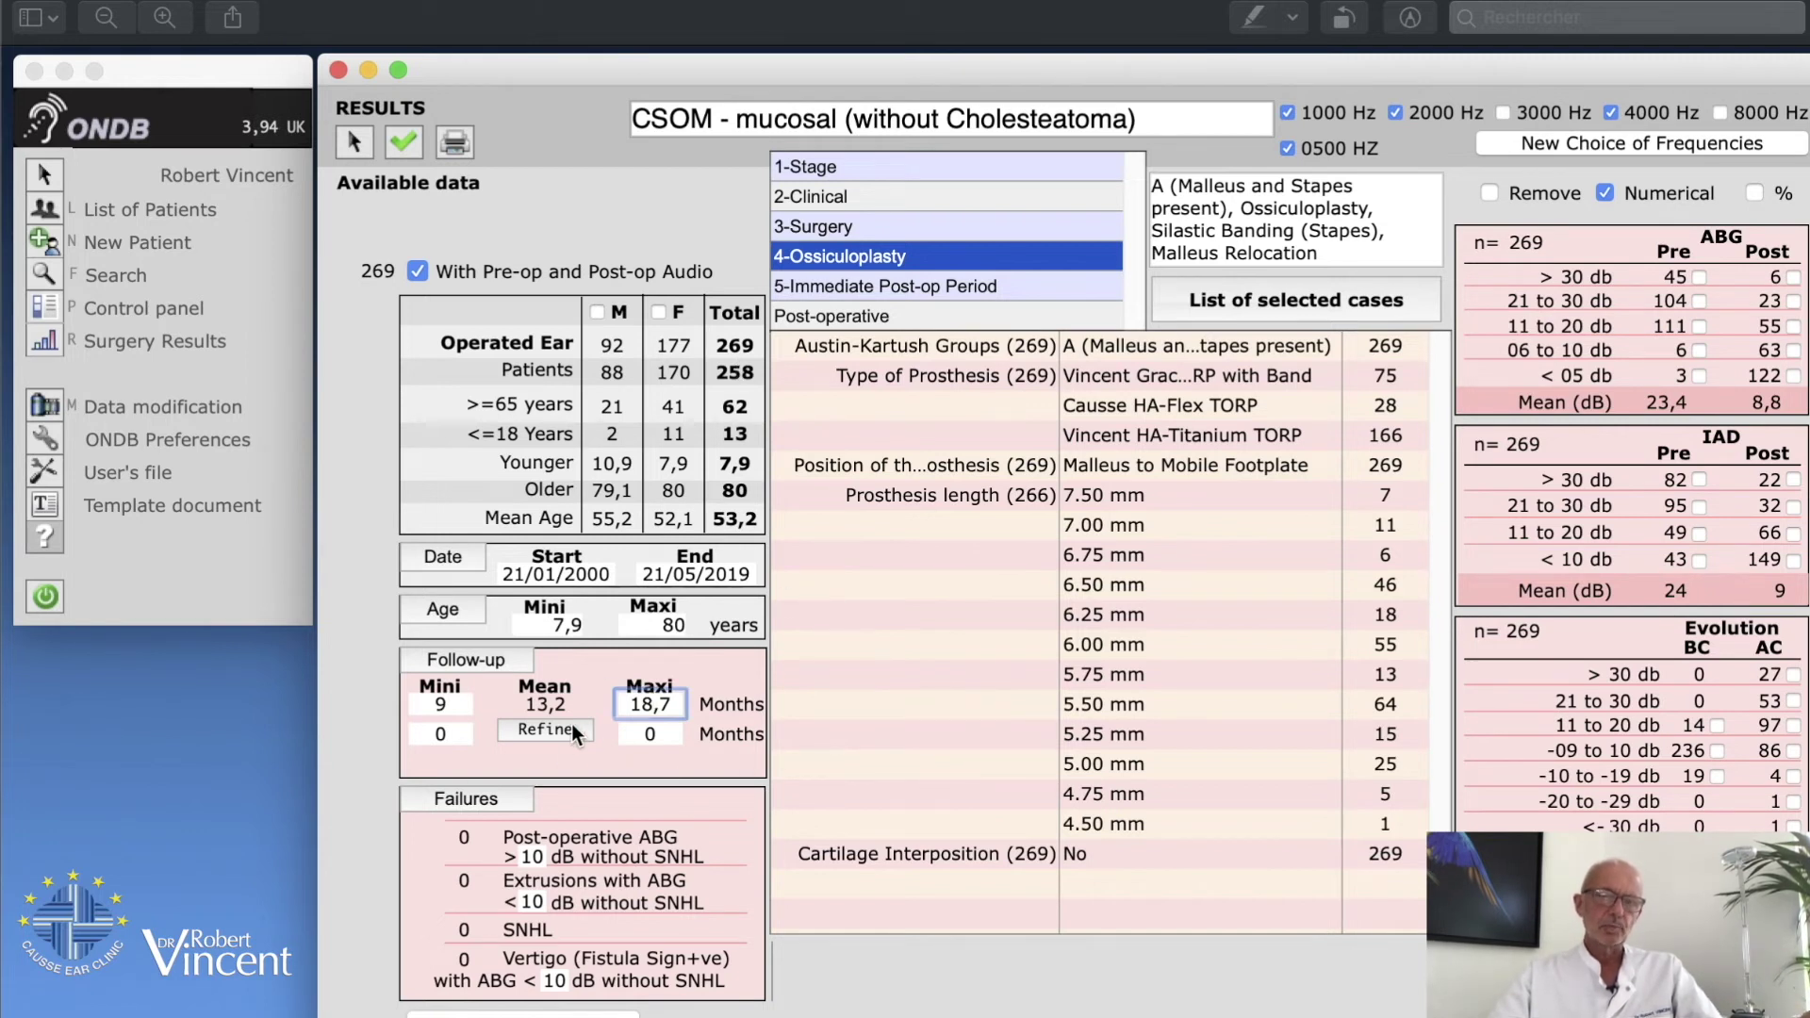
Leave the follow-up refinement as it is and close the surgery results.
{"action": "left_click", "coordinate": [456, 736]}
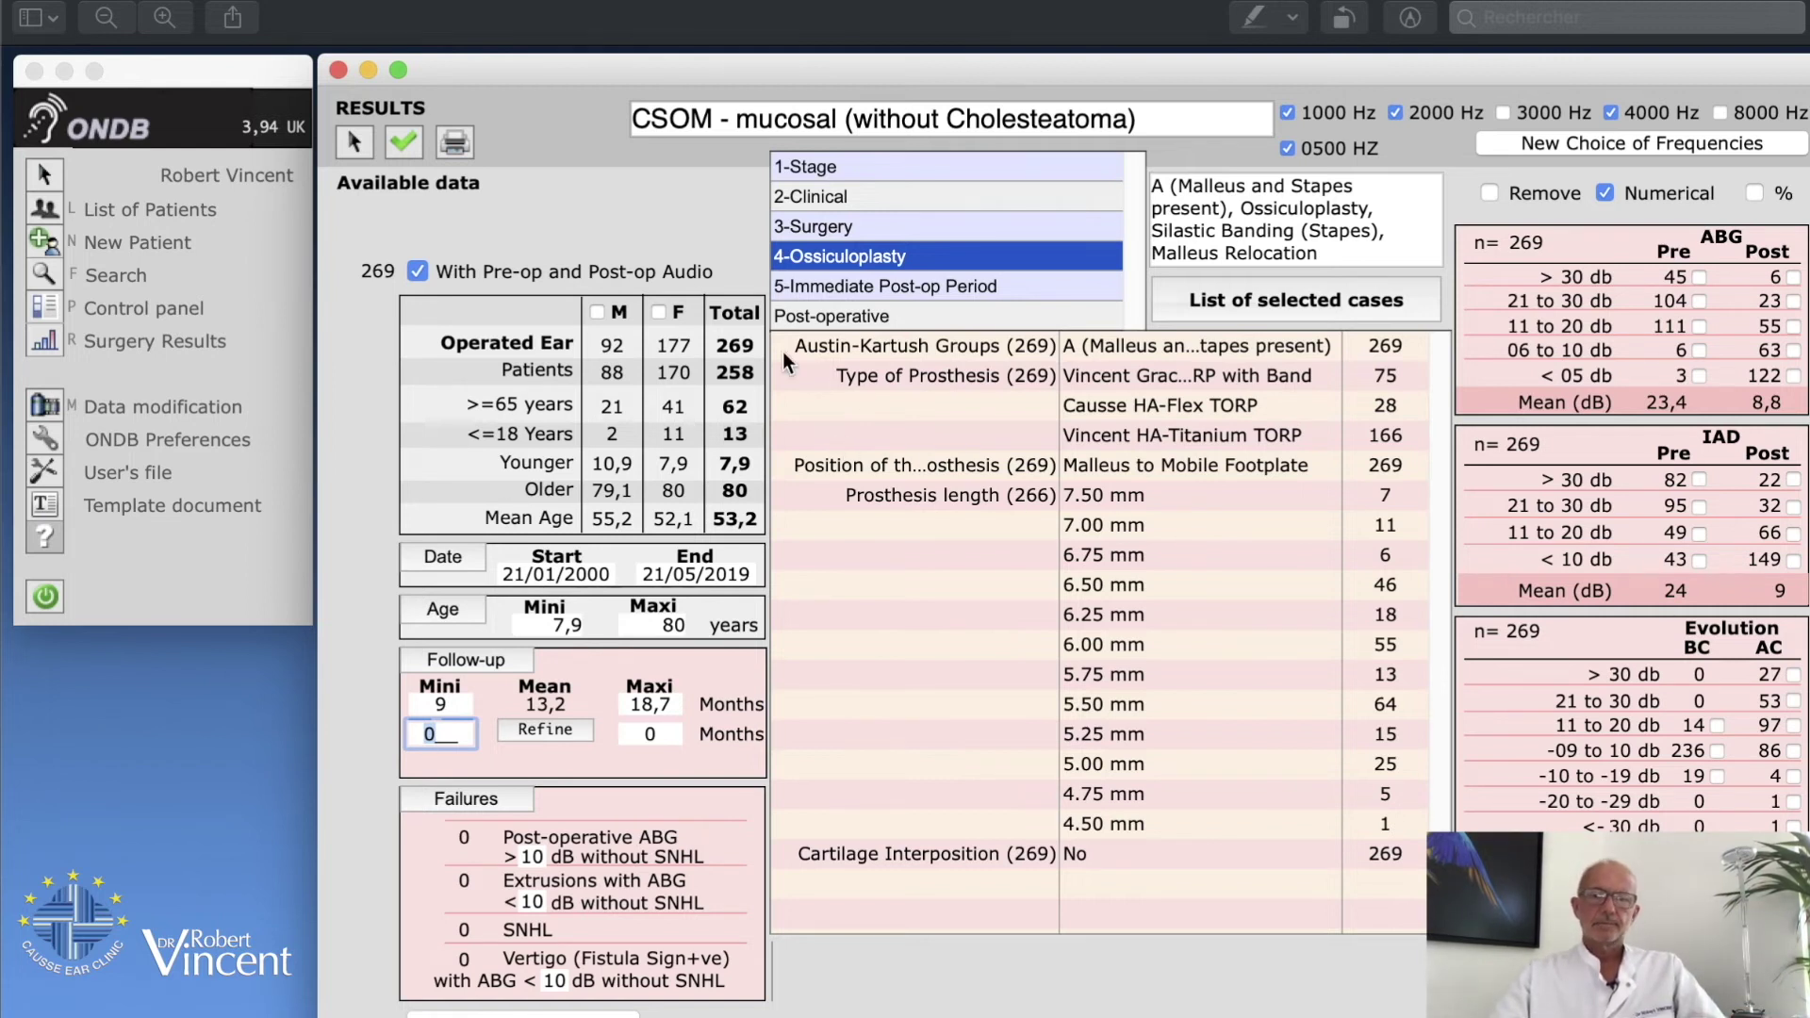
{"action": "left_click", "coordinate": [403, 141]}
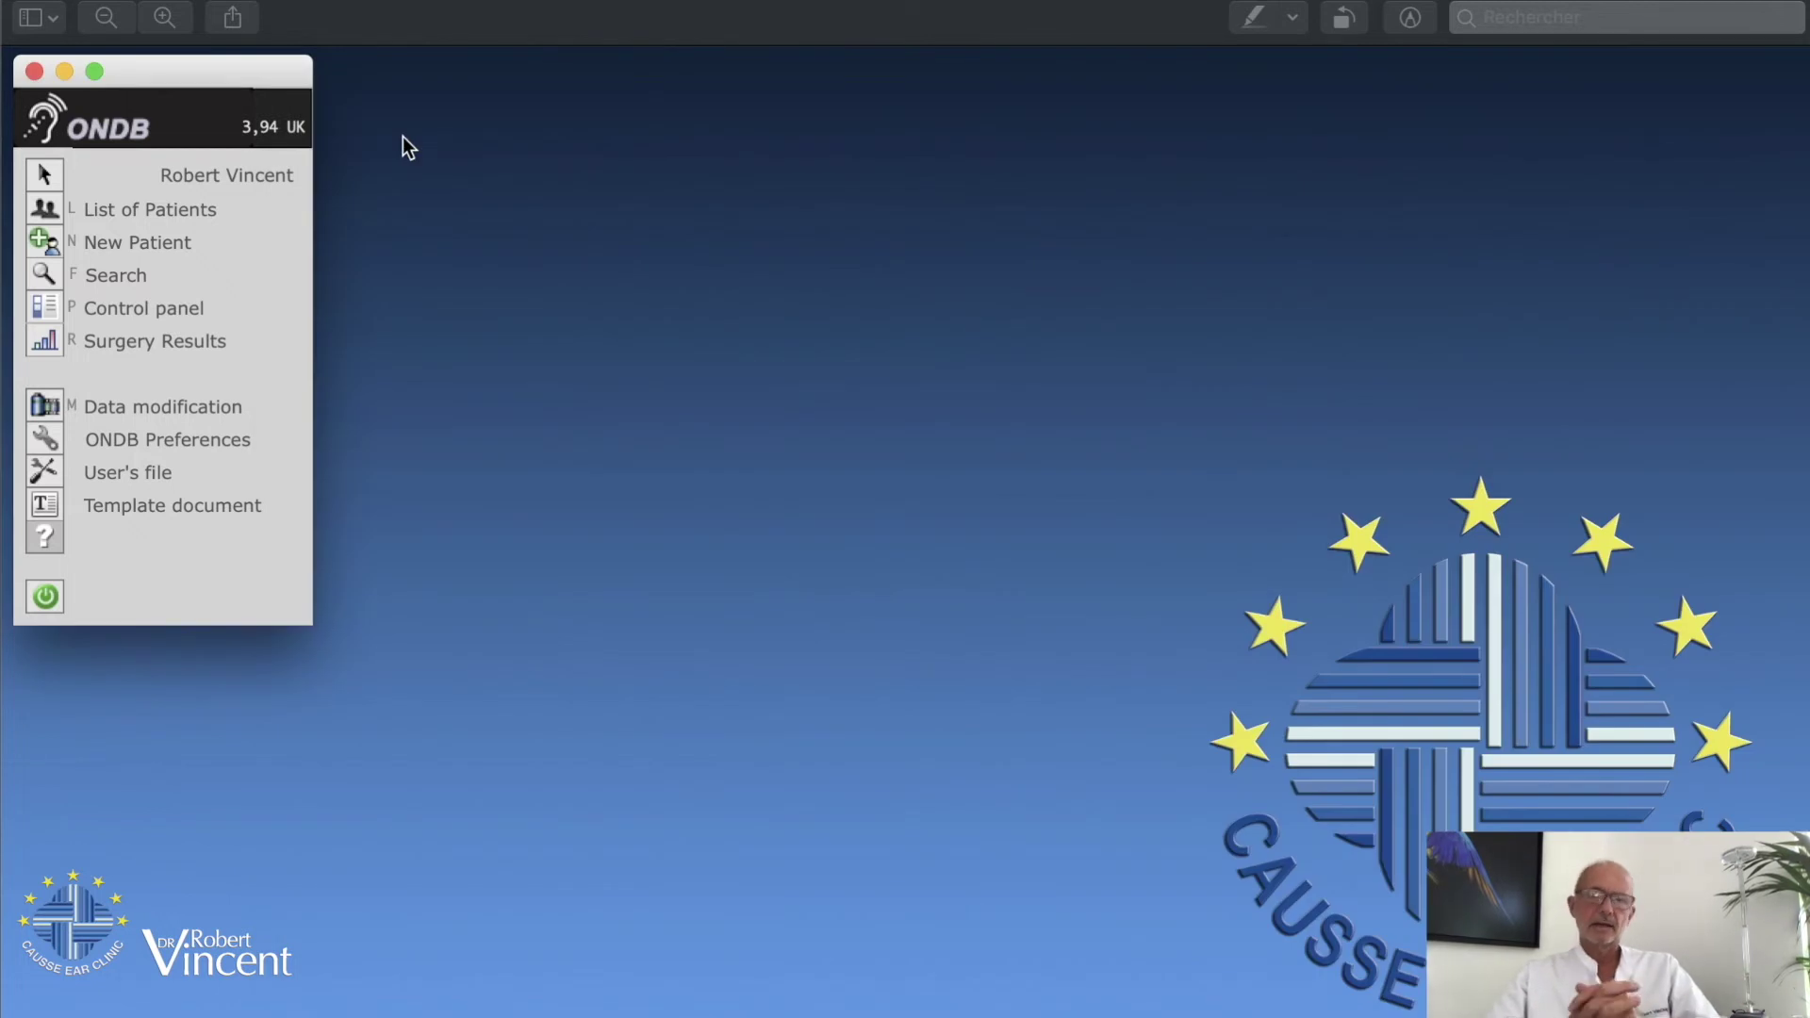